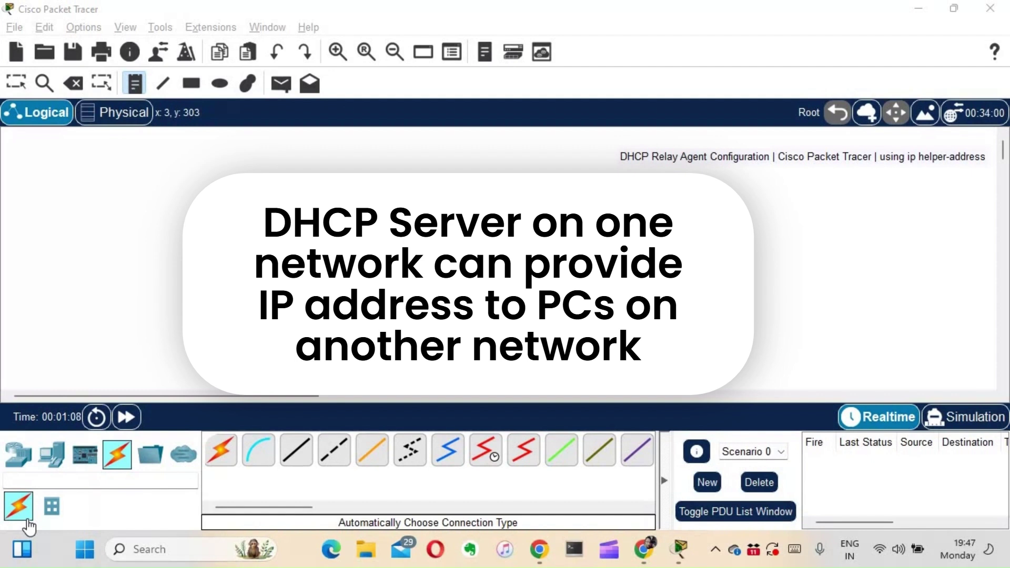
Place an ISR4331 router, a 2960 switch, a PC, a laptop and a server on the canvas
left_click(18, 453)
left_click_drag(221, 448, 314, 192)
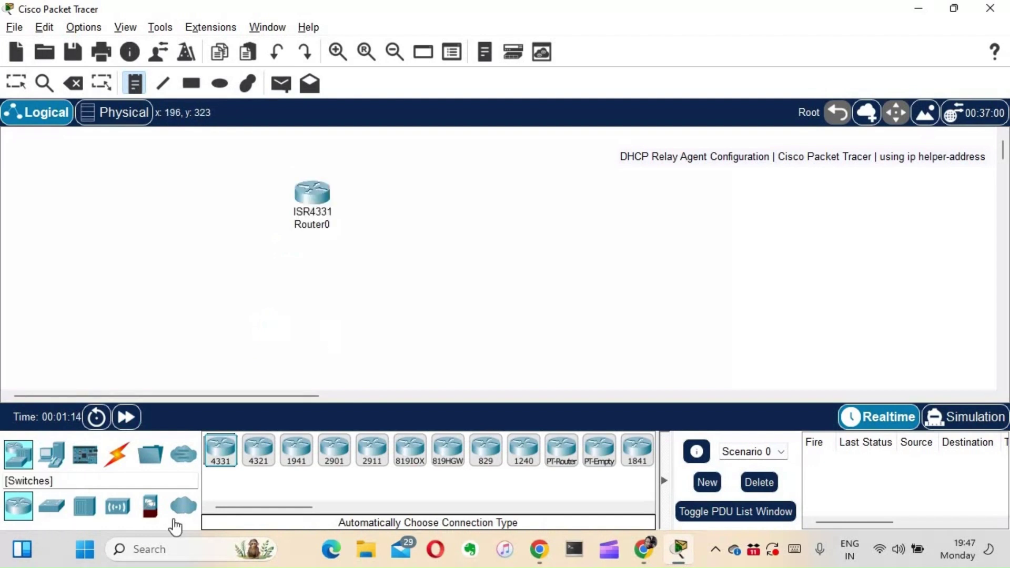
left_click(51, 506)
left_click_drag(221, 450, 180, 248)
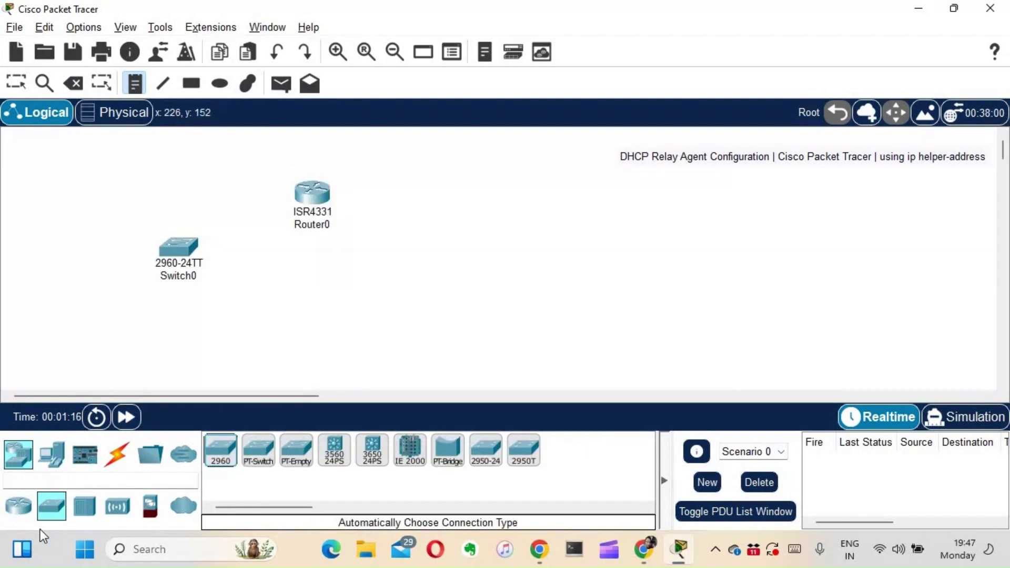
left_click(51, 453)
left_click_drag(221, 449, 74, 315)
left_click_drag(257, 452, 252, 333)
left_click_drag(296, 450, 476, 297)
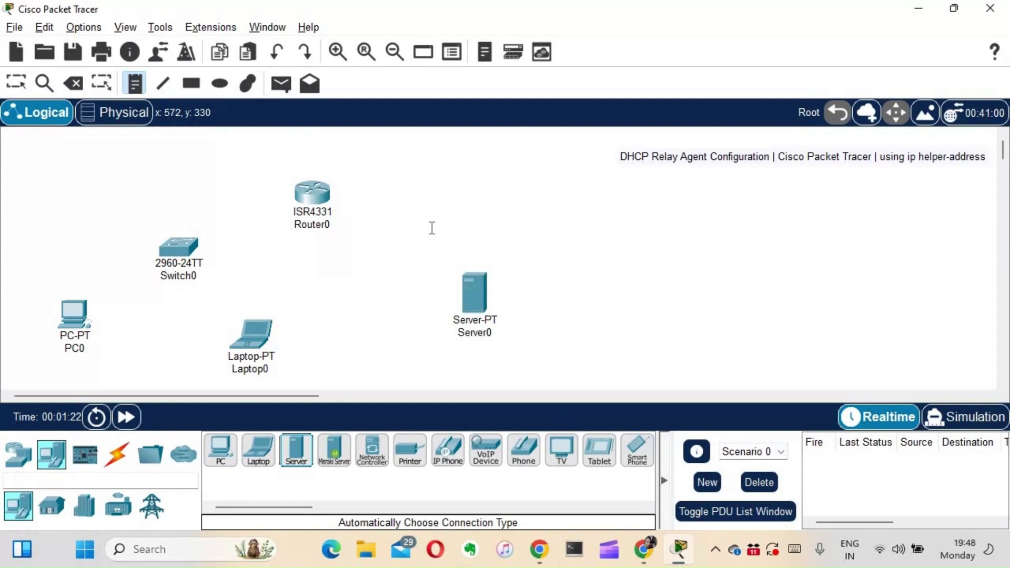
Cable Switch0 to Router0, PC0 and Laptop0, and Router0 to the server using automatic connections
left_click(118, 453)
left_click(220, 450)
left_click(200, 243)
left_click(313, 193)
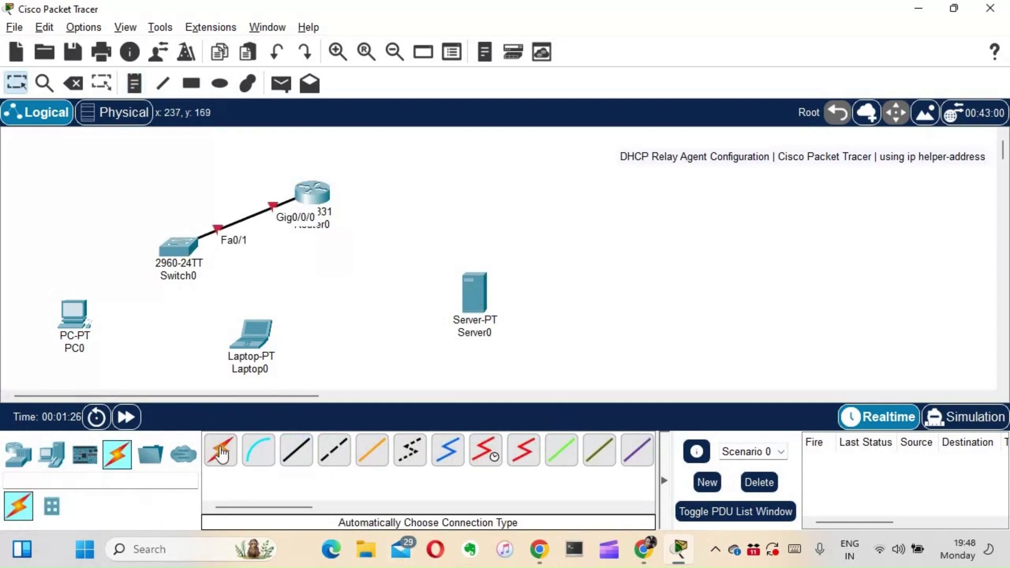
left_click(184, 247)
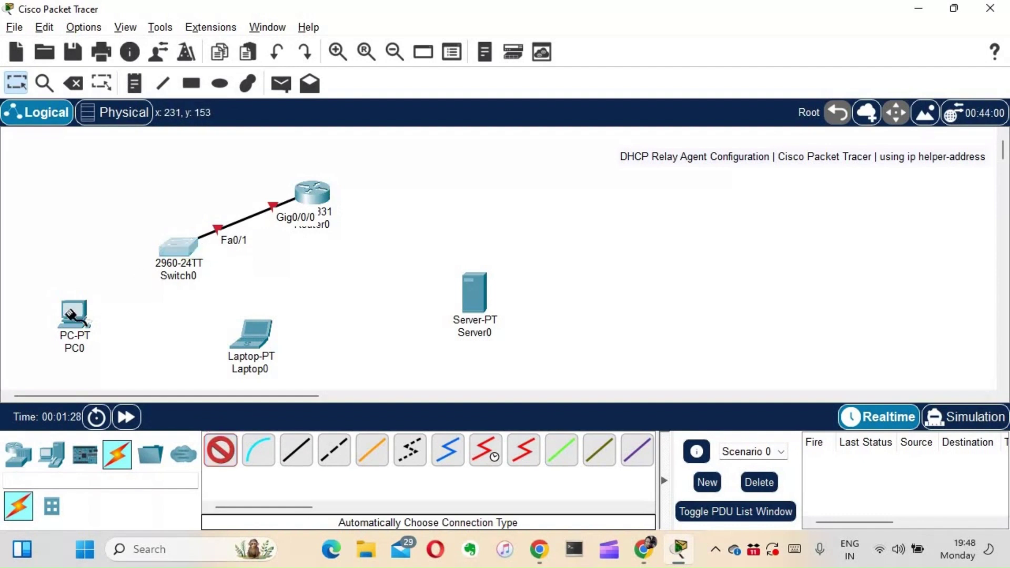
left_click(73, 311)
left_click(220, 450)
left_click(182, 247)
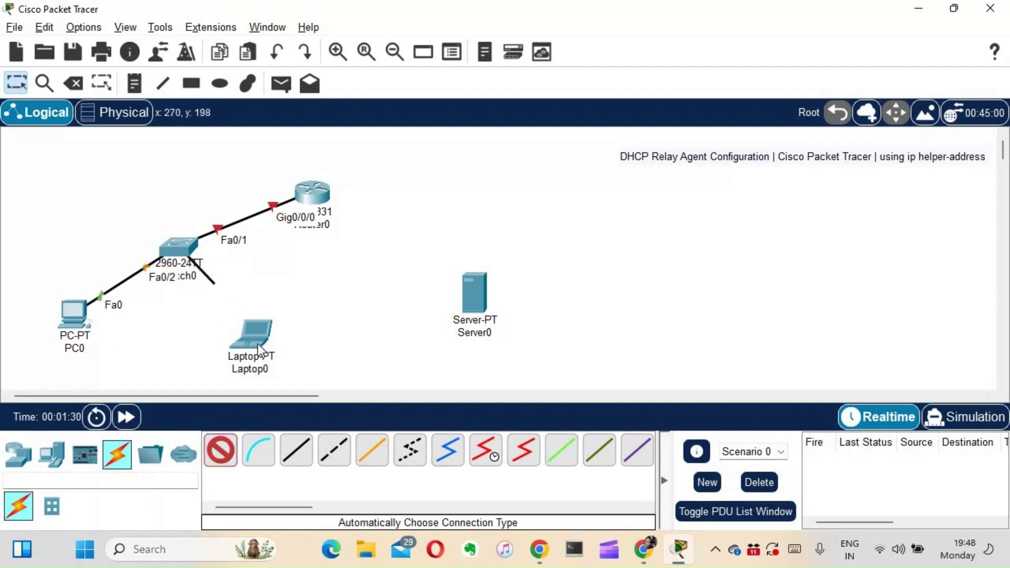
left_click(256, 337)
left_click(220, 450)
left_click(321, 199)
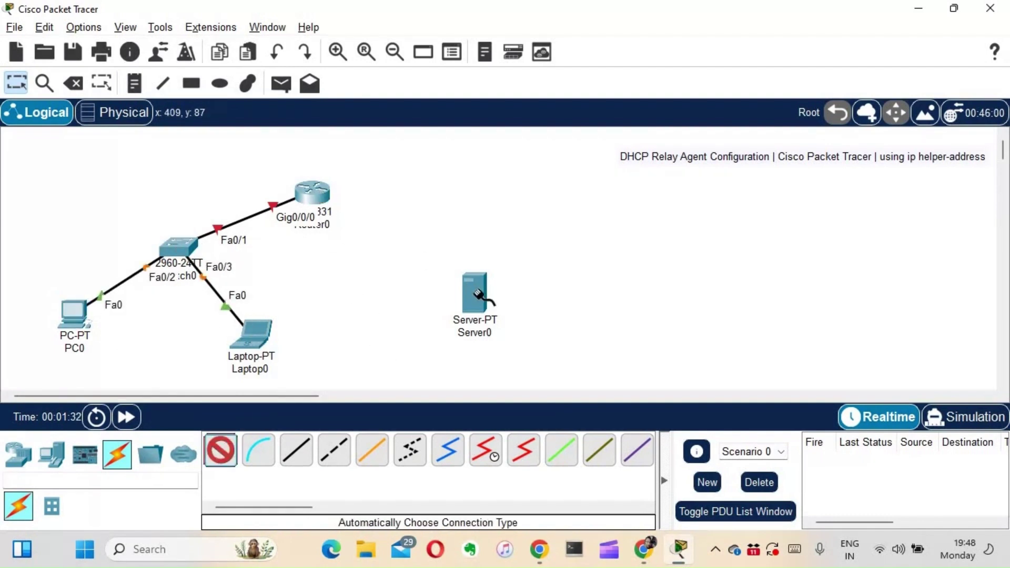
left_click(481, 294)
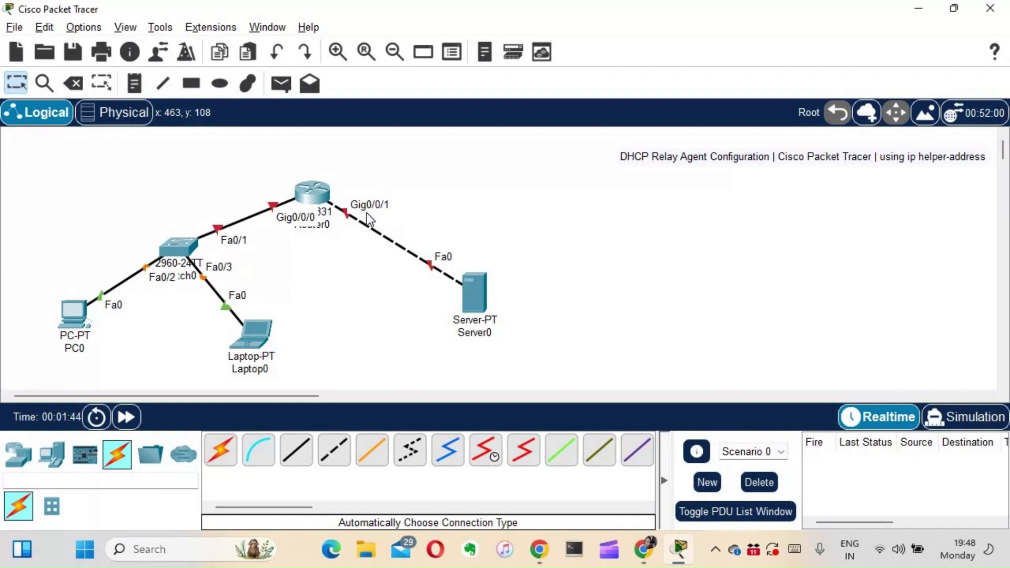
Rename Server0's label to 'DHCP Server' and nudge PC0 slightly down-left
left_click(507, 335)
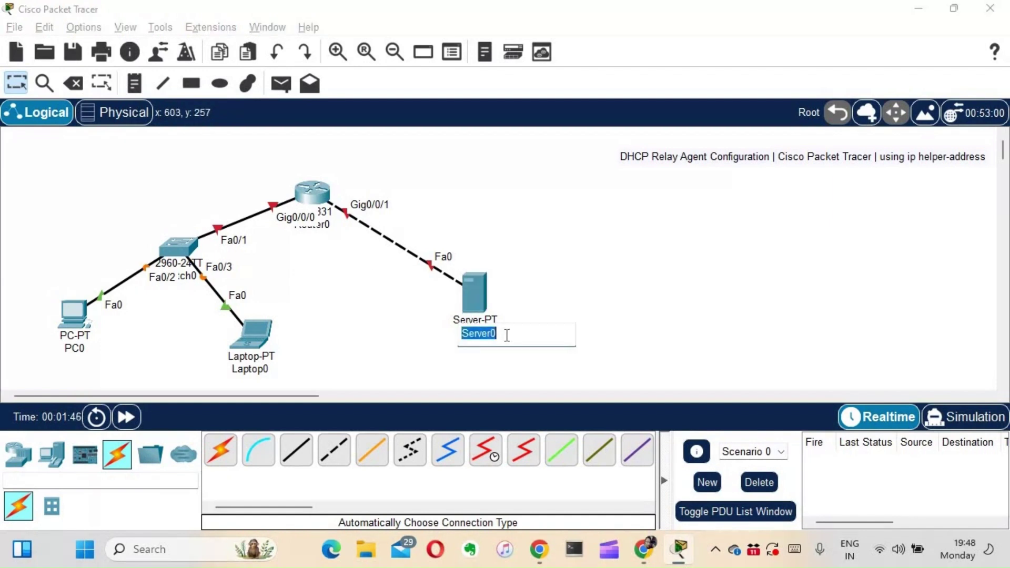
key("Caps_Lock")
type("DHCP S")
key("Caps_Lock")
type("erver")
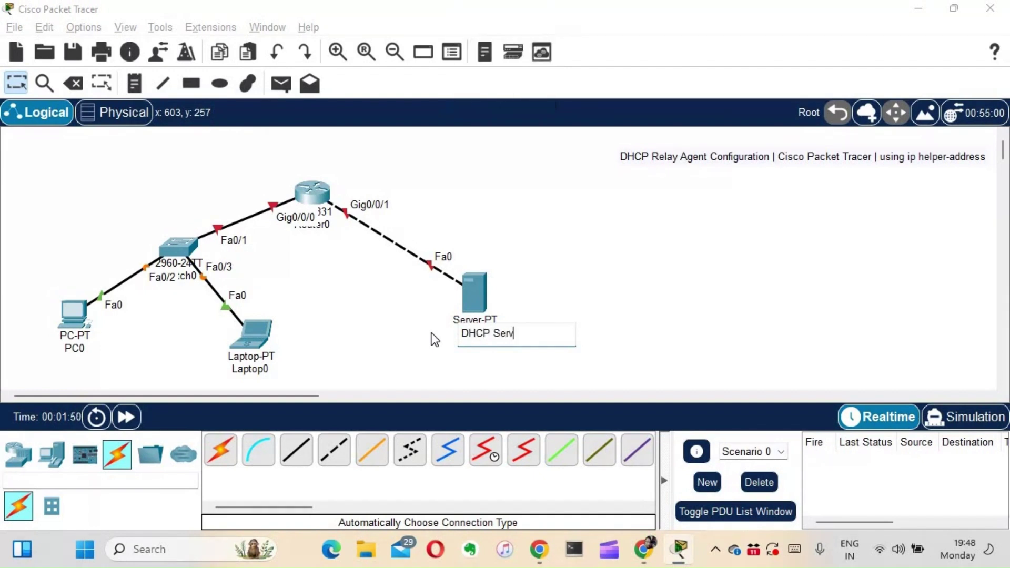
left_click(573, 314)
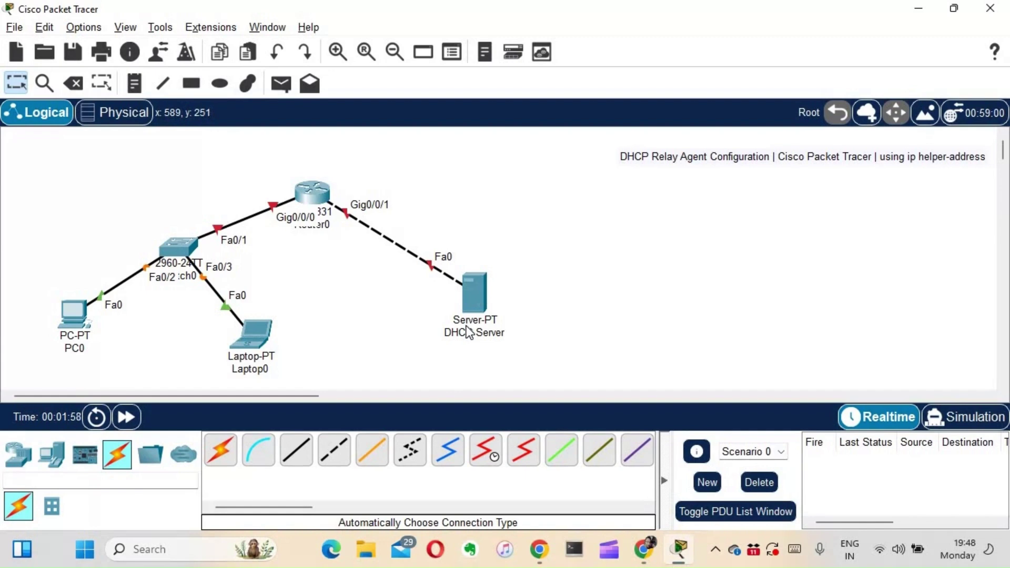
mouse_move(469, 333)
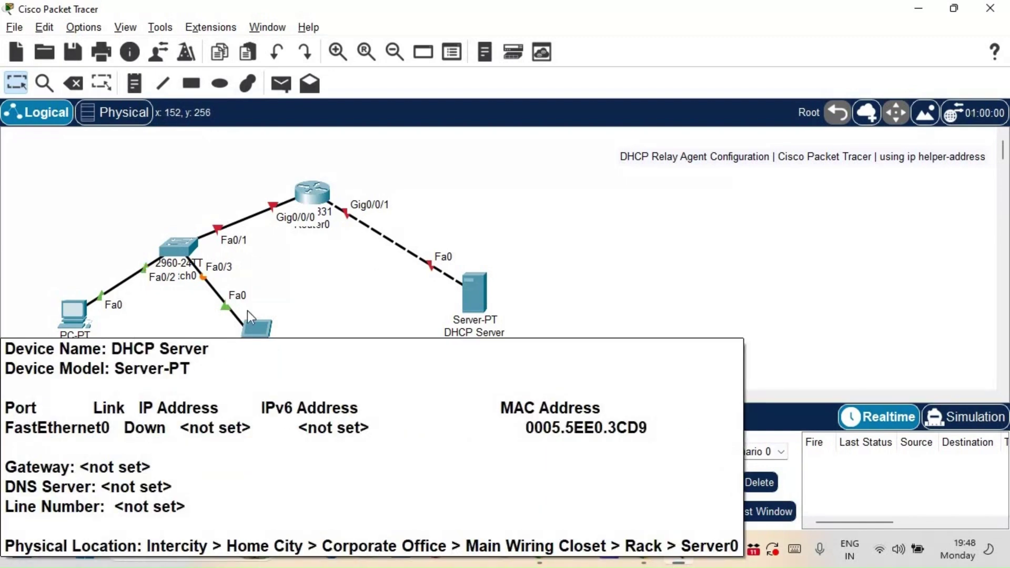
left_click_drag(74, 326, 68, 341)
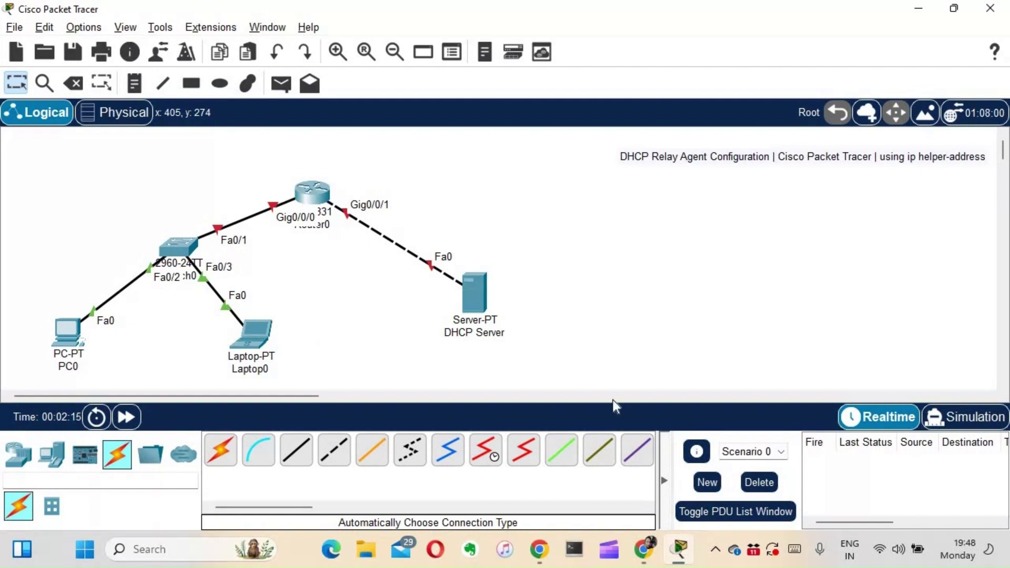
Add notes 10.1.1.1/24 and 20.1.1.1/24 by the router links, and 20.1.1.2 beside DHCP Server
left_click(138, 84)
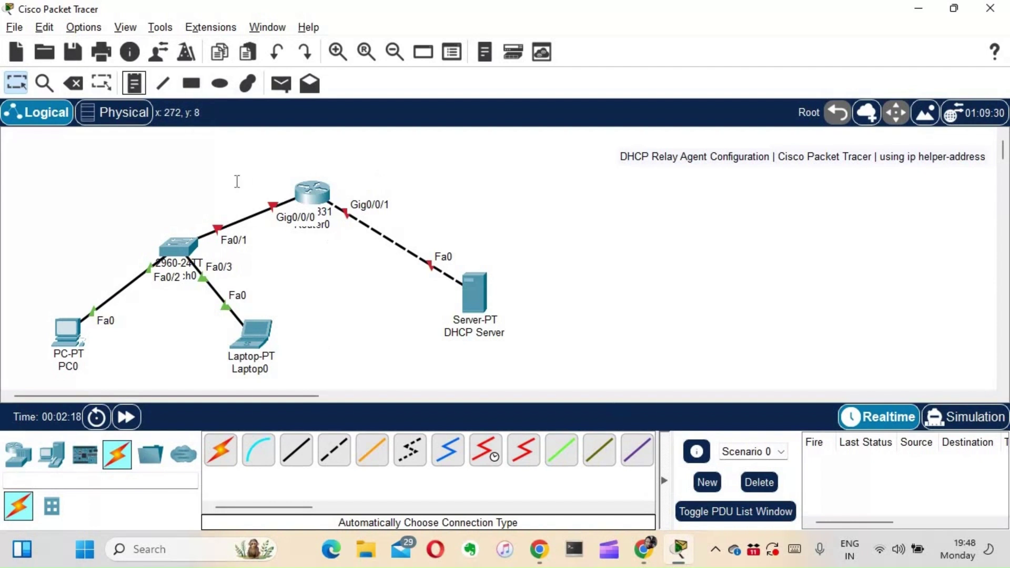
left_click(203, 184)
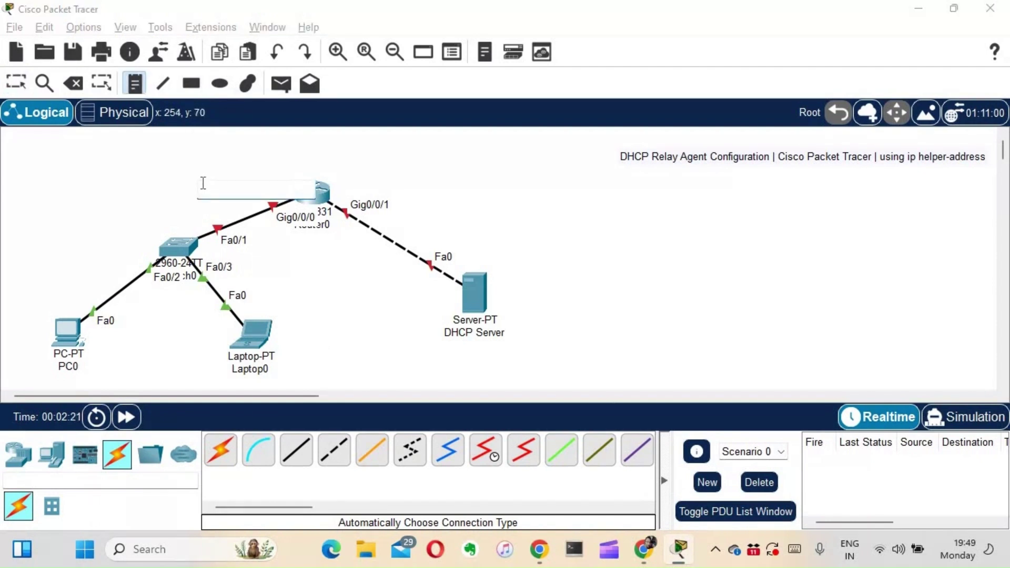
key("Return")
type("10.1.1.1/24")
left_click(432, 202)
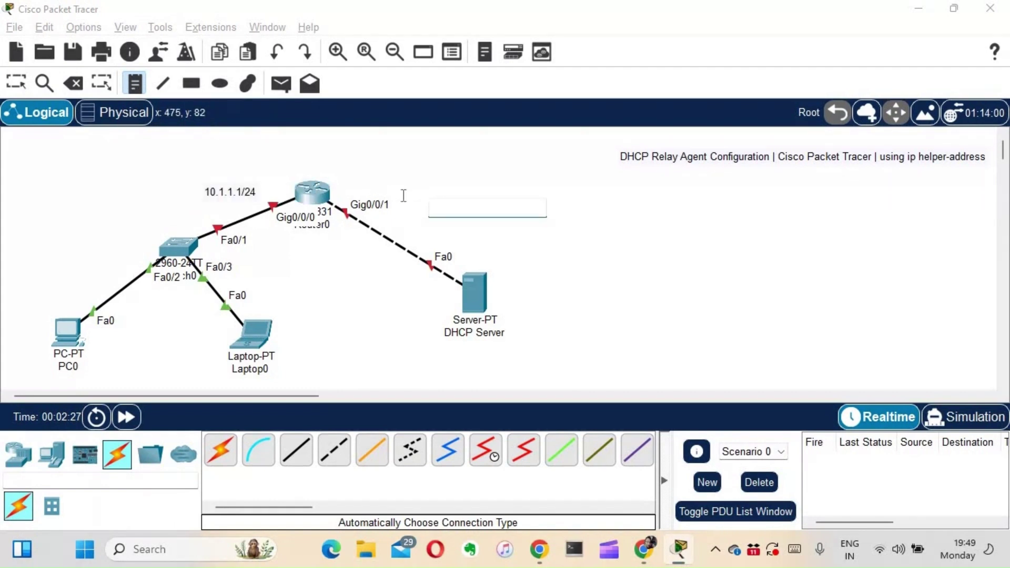
left_click(394, 203)
type("20")
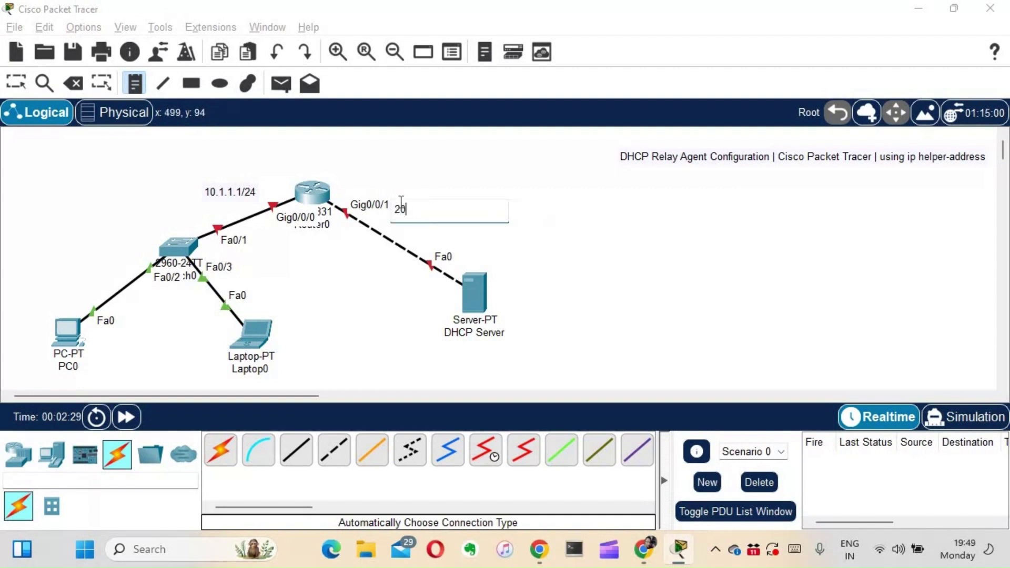
type(".1.1.1/24")
left_click(544, 336)
type("20.1.1.1")
key("BackSpace")
type("2")
left_click(581, 316)
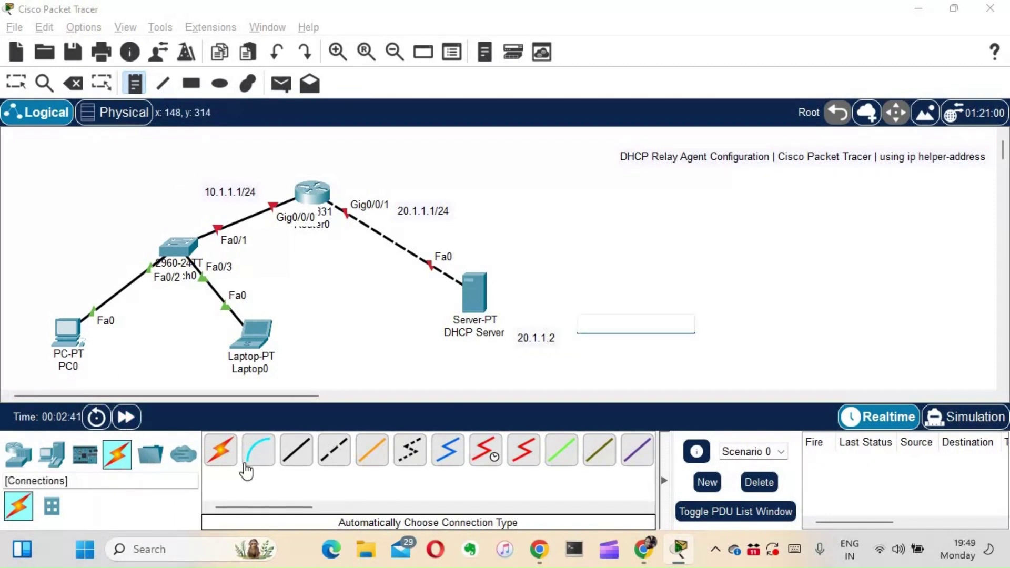
key("Escape")
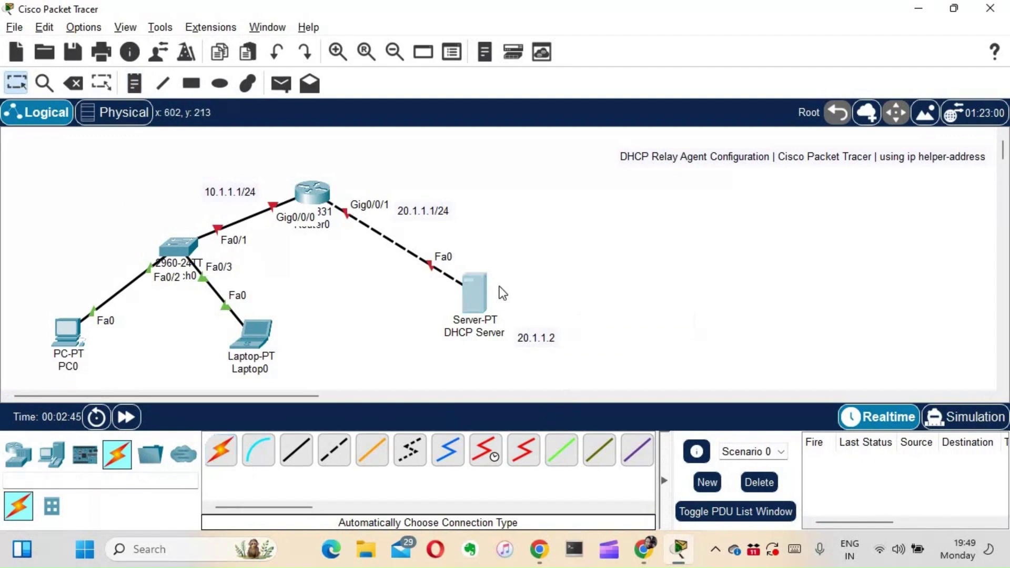
In the server's IP Configuration, enter 20.1.1.2, mask 255.255.255.0 and gateway 20.1.1.1
left_click(475, 293)
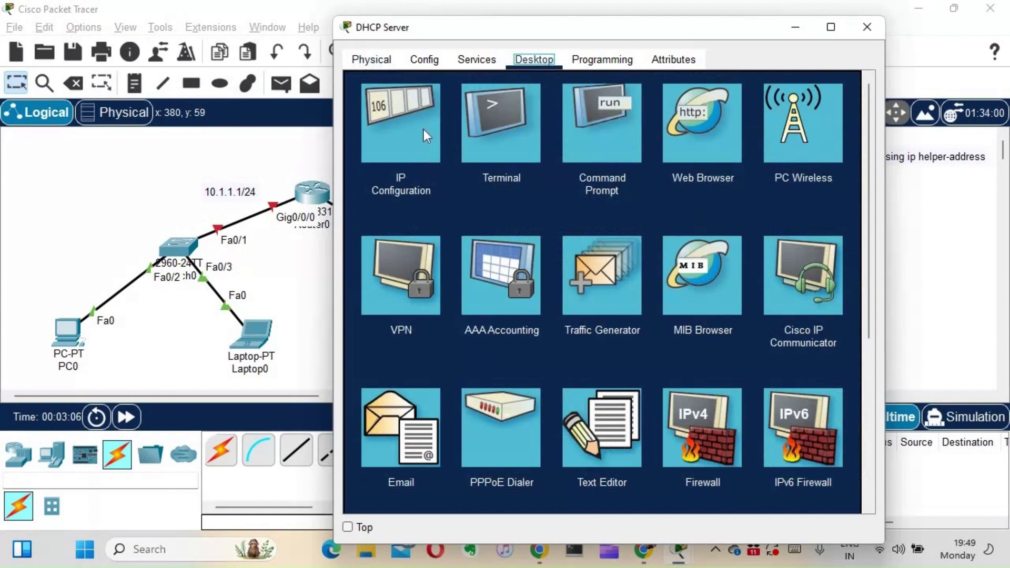
left_click(422, 143)
left_click_drag(583, 21, 730, 57)
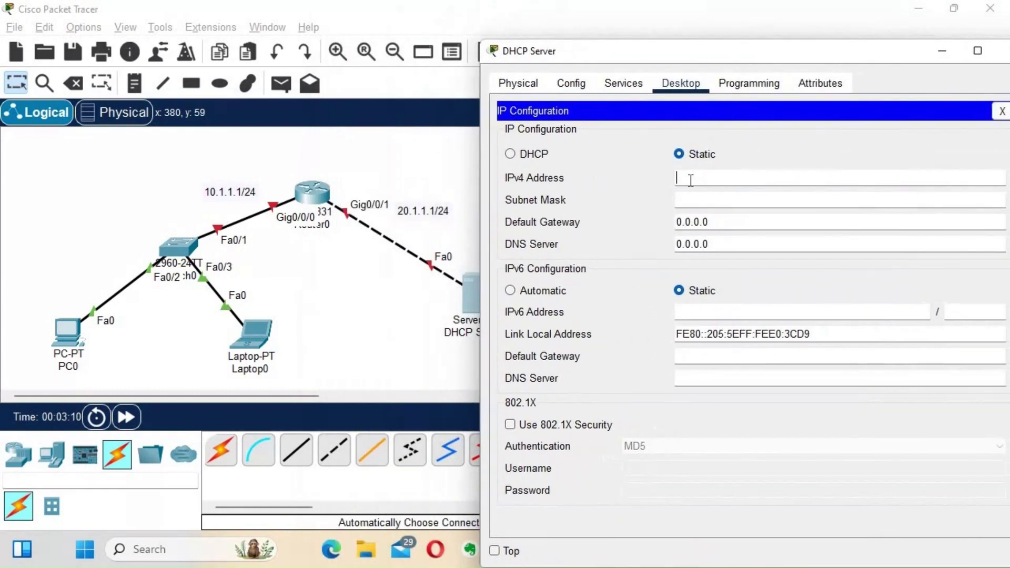
type("20.1.1.2")
left_click(687, 204)
key("ctrl+a")
type("25")
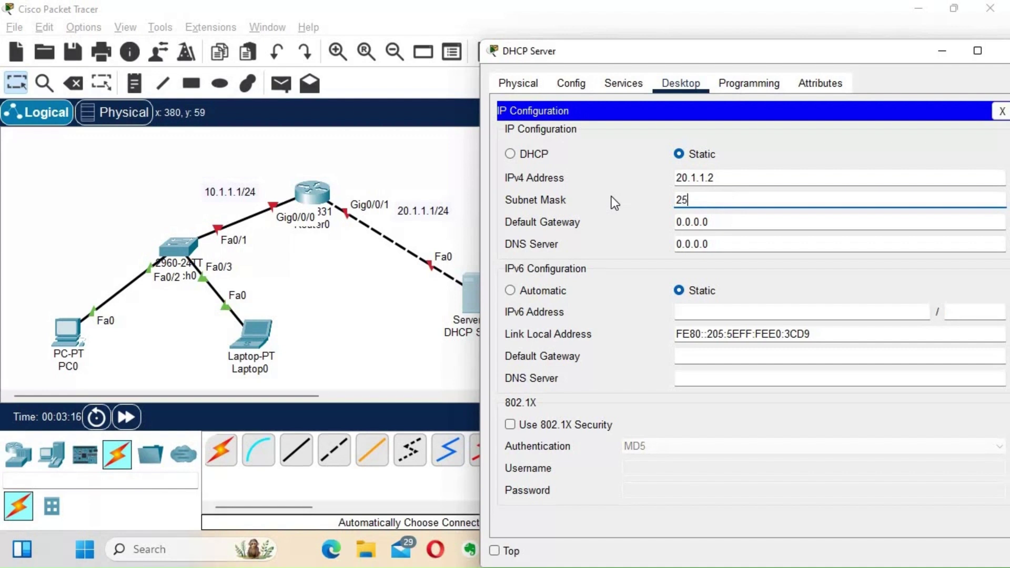
type("5.255.255.0")
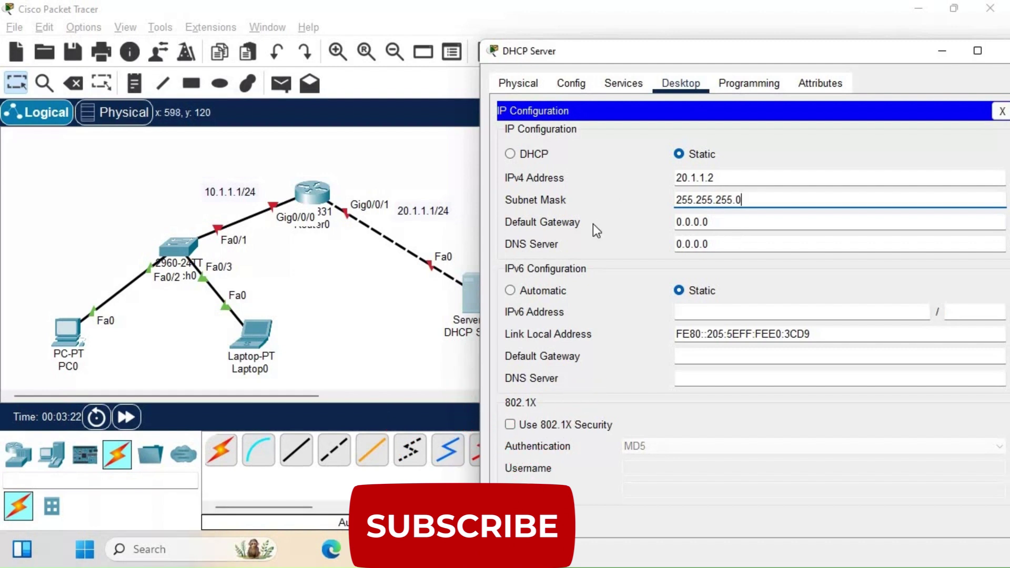
key("Tab")
type("20.1.1.1")
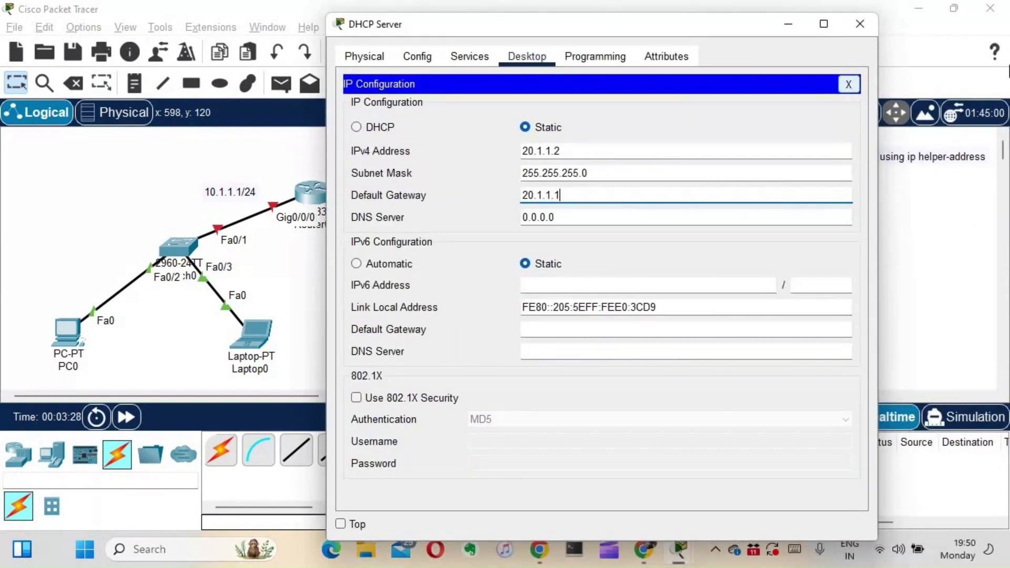
left_click(849, 86)
Switch on the DHCP service in the server's Services settings
left_click(460, 56)
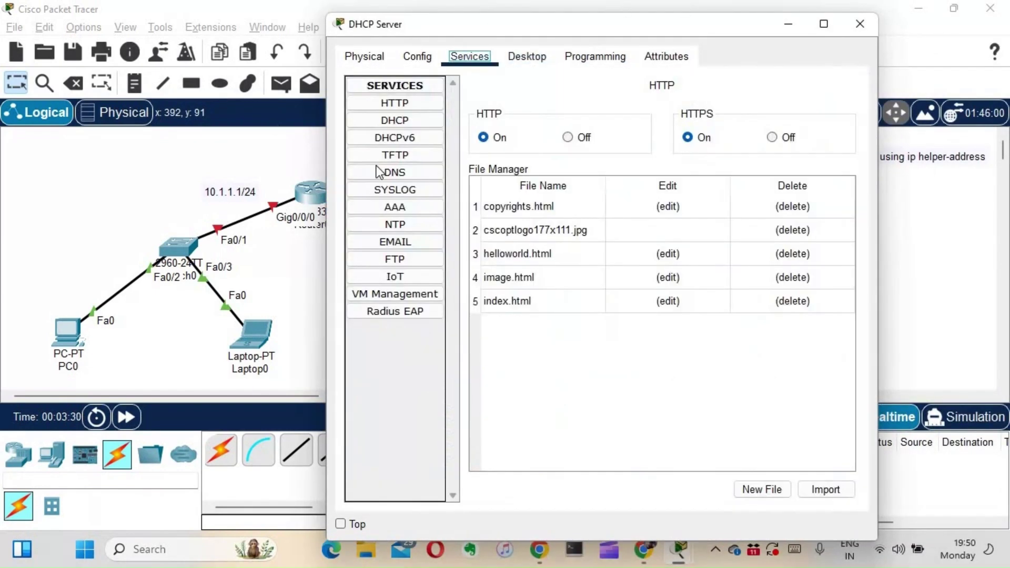
key("Tab")
key("Tab")
key("Tab")
key("Tab")
key("Tab")
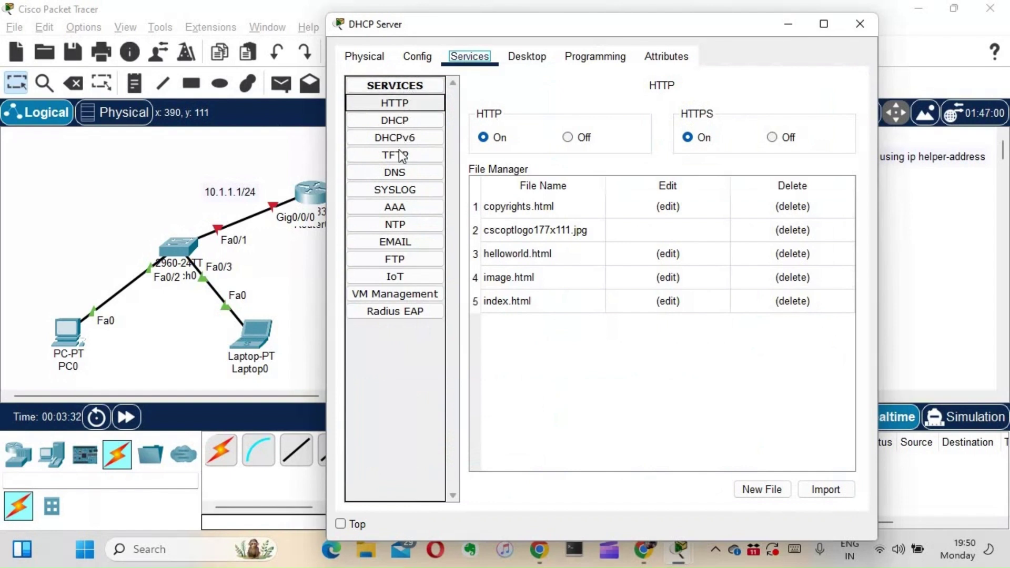
key("shift+Tab")
key("shift+Tab")
key("shift+Tab")
key("shift+Tab")
key("shift+Tab")
key("Tab")
key("Tab")
left_click(406, 122)
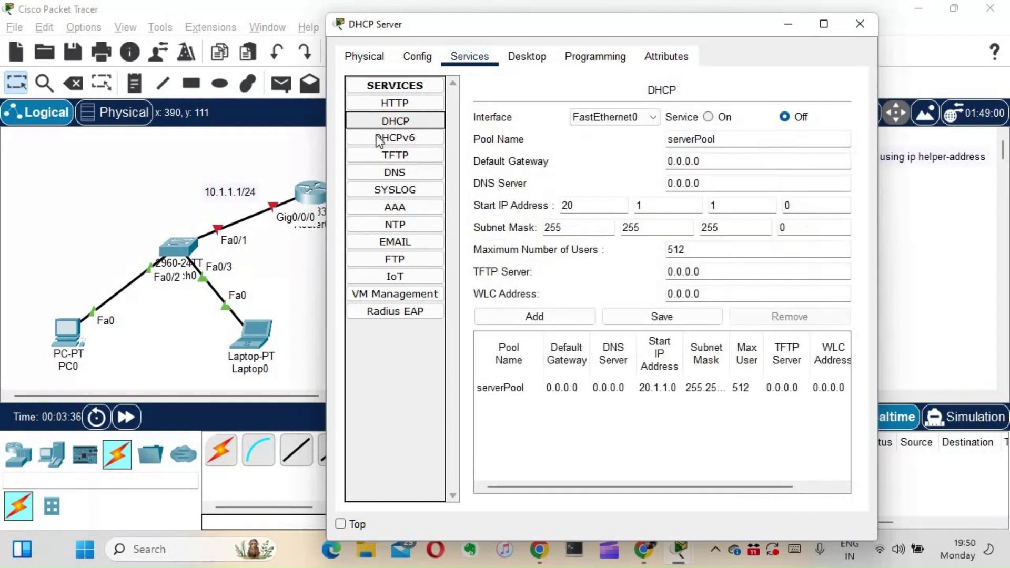
left_click(709, 117)
Save serverPool with gateway 10.1.1.1, DNS 8.8.8.8, start 10.1.1.2 and 100 maximum users
key("Tab")
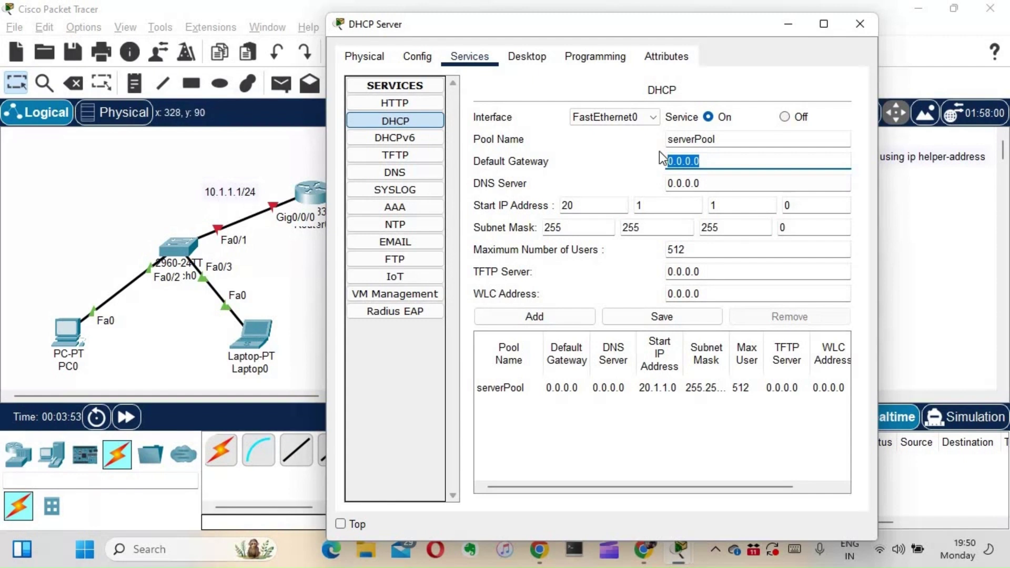
type("10.1.1.")
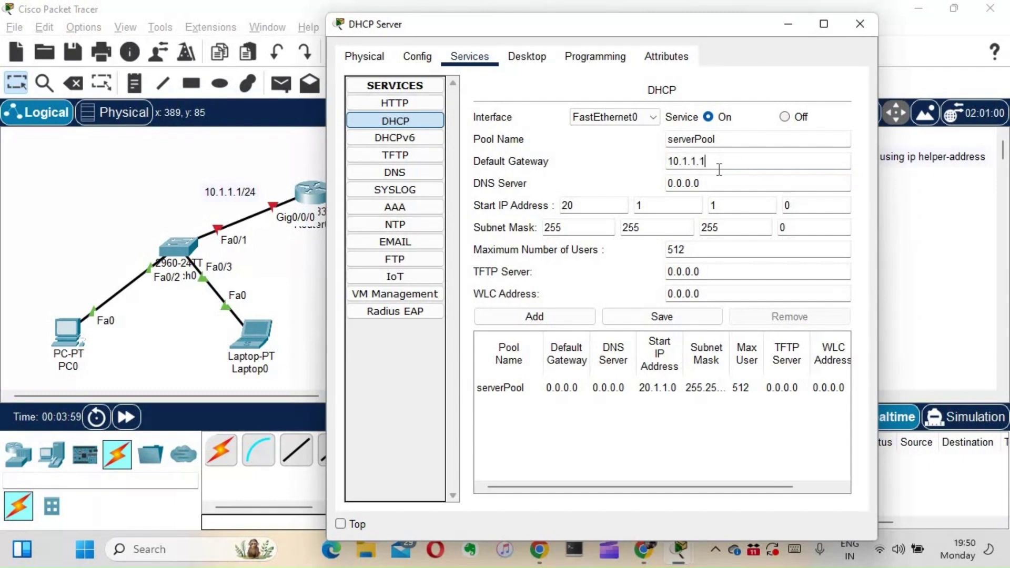
type("1")
double_click(740, 183)
type("8.8.8.8")
key("Tab")
type("10")
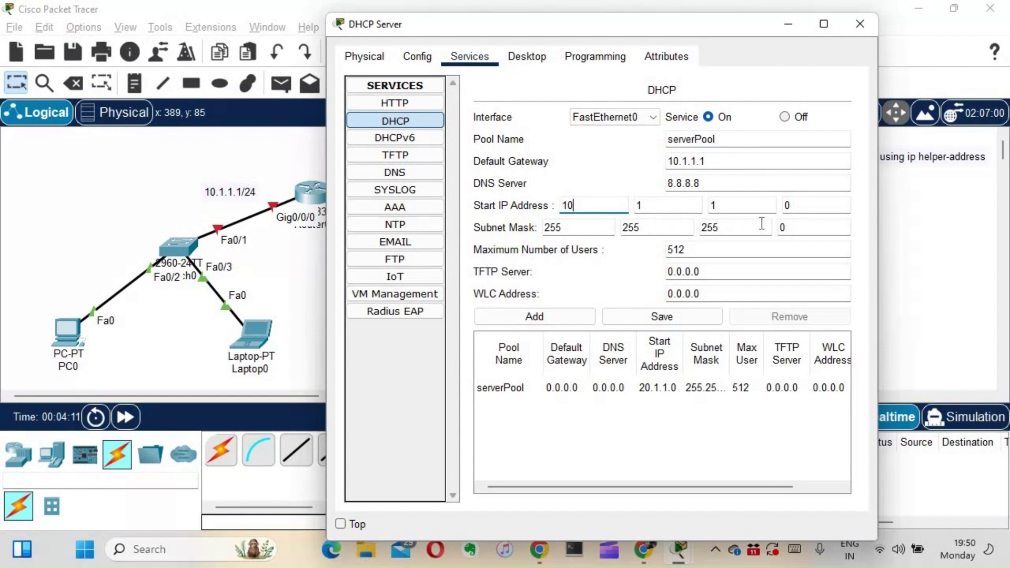
key("Tab")
key("Tab")
key("Tab")
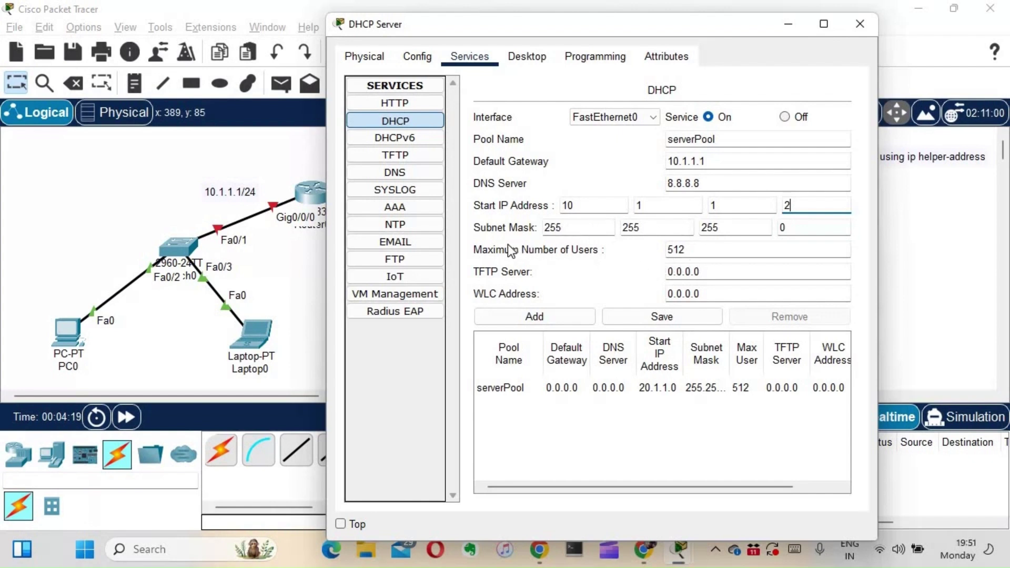
left_click(591, 249)
key("Tab")
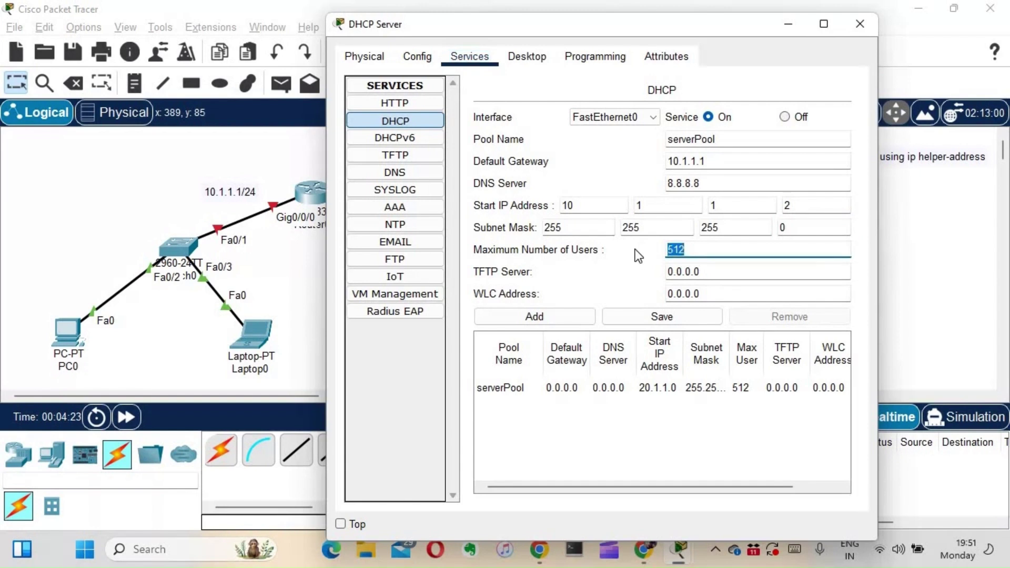
type("100")
left_click(615, 273)
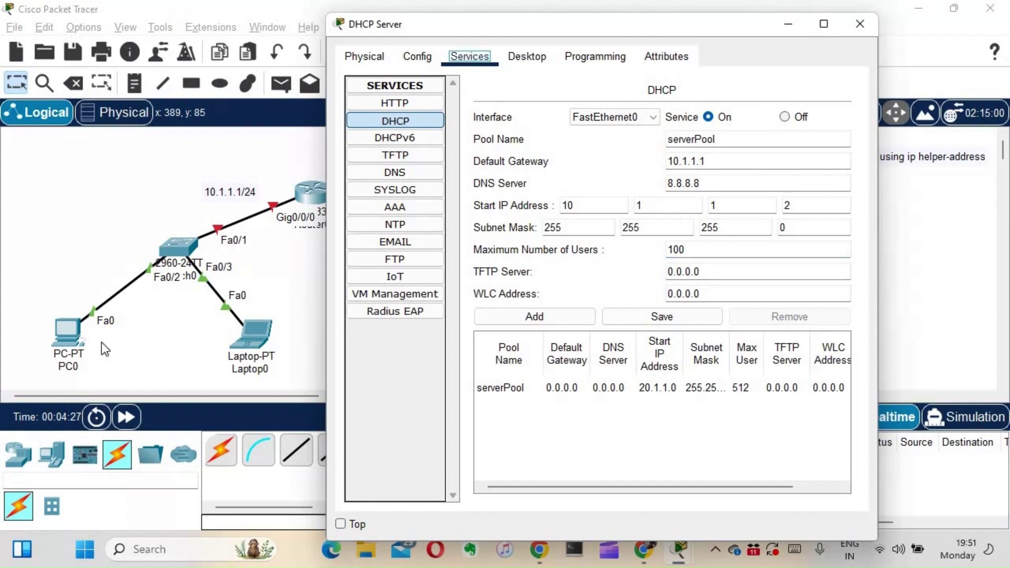
left_click(661, 320)
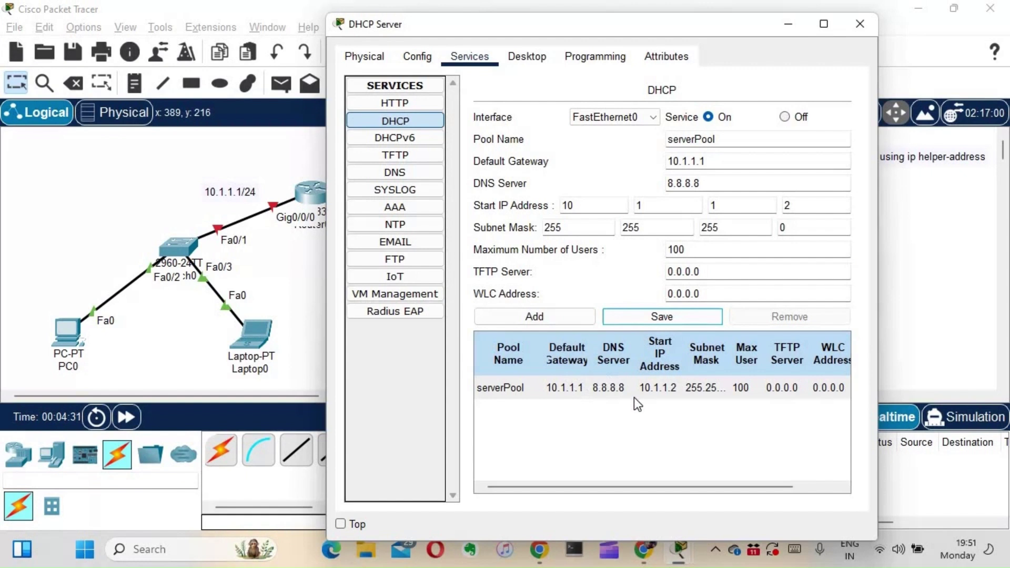
left_click(860, 24)
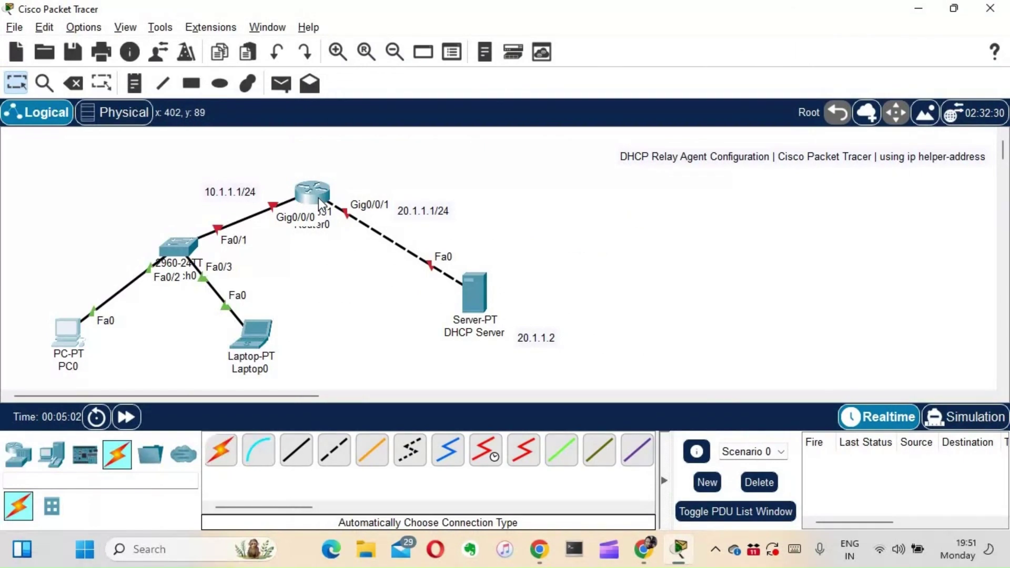
In Router0's CLI, skip initial setup and enter privileged and global configuration mode
left_click(313, 193)
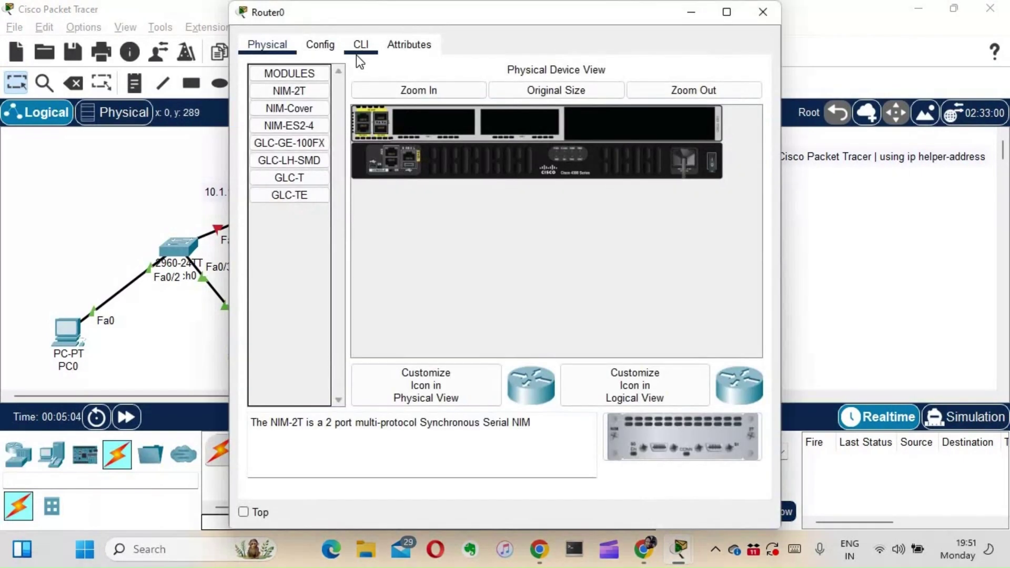
left_click(360, 47)
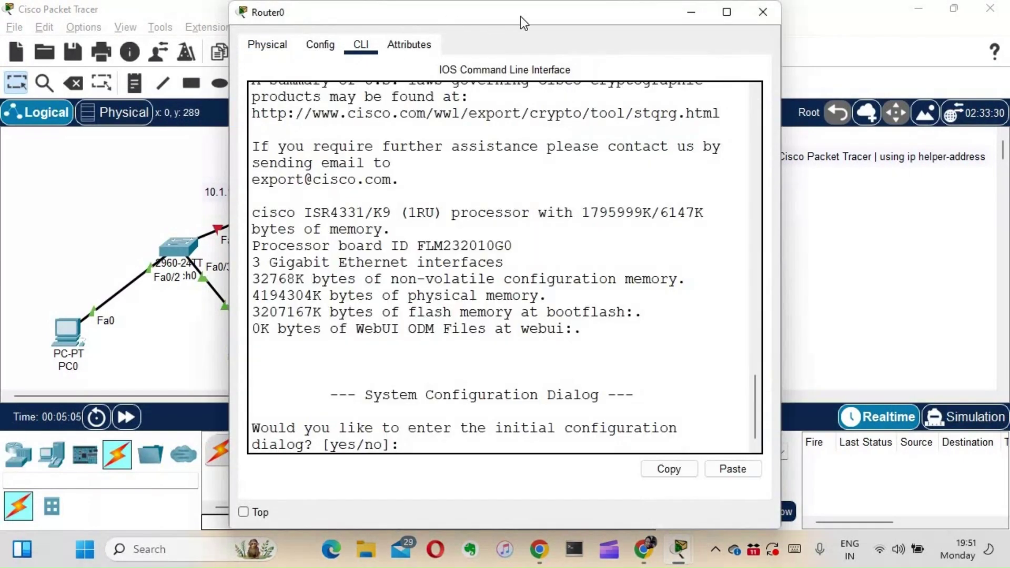
left_click_drag(519, 17, 600, 18)
type("no")
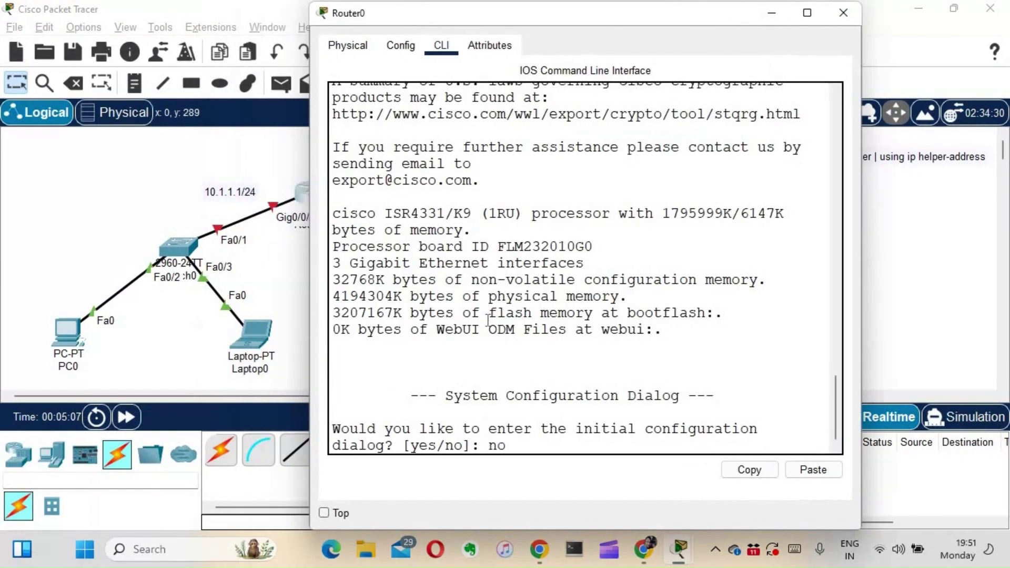
key("Return")
key("Return")
key("Return")
key("Return")
key("Return")
key("Return")
key("Return")
type("en")
key("Return")
key("Return")
key("Return")
key("Return")
key("Return")
key("Return")
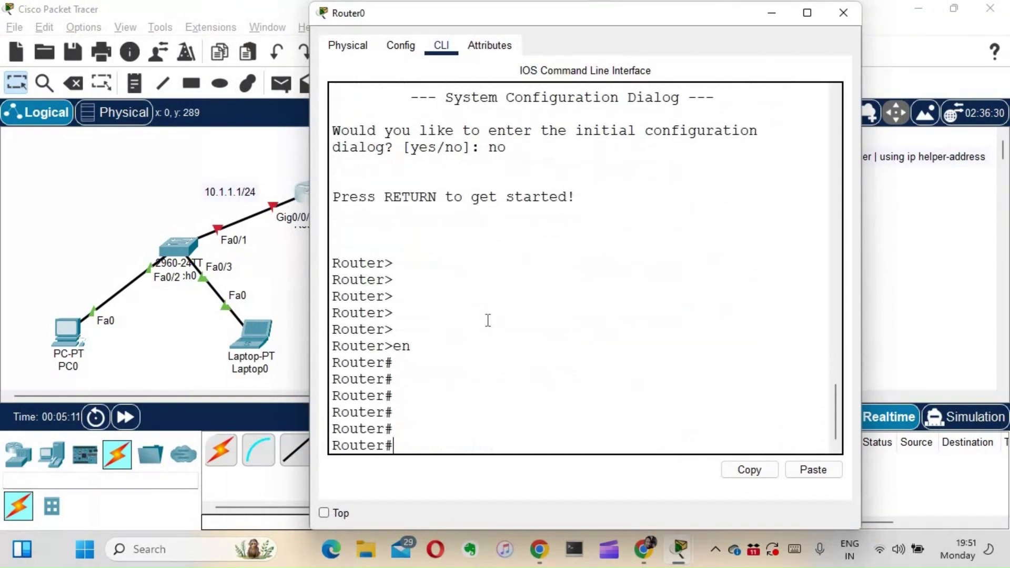
left_click_drag(527, 21, 567, 18)
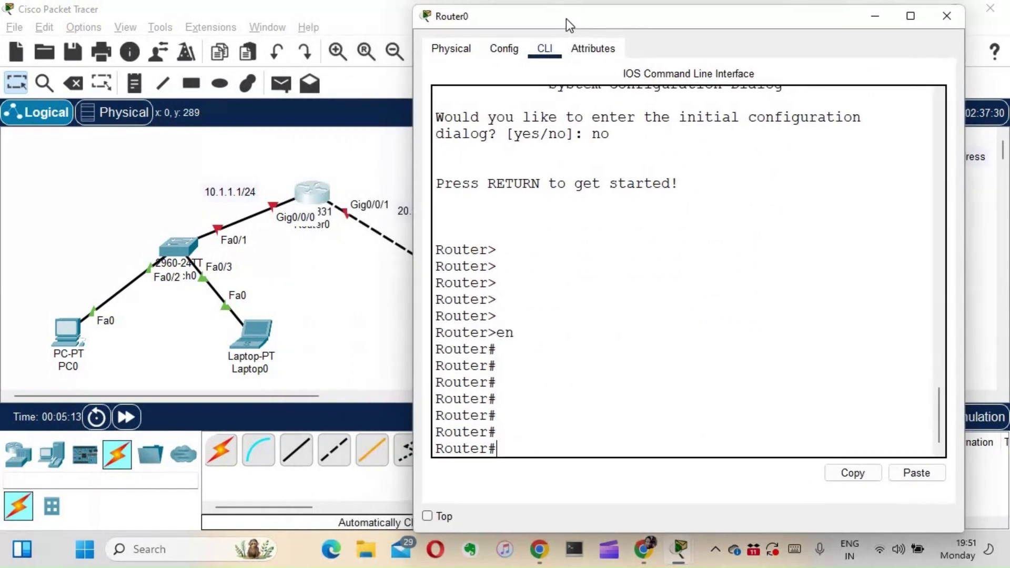
type("config t")
key("Return")
key("Return")
Assign Gig0/0/0 the address 10.1.1.1 255.255.255.0 and bring it up with no shut
type("int f")
key("BackSpace")
type("gi0/0/0")
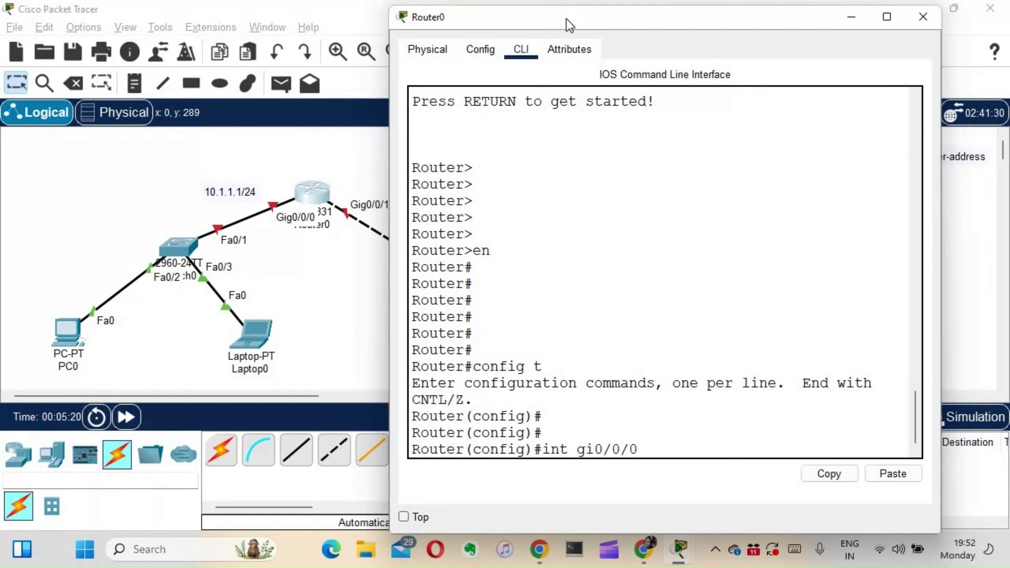
key("Return")
key("Return")
type("ip add")
key("Tab")
type("10.1.1.1 255.255.255.0")
key("Return")
key("Return")
type("no shut")
key("Return")
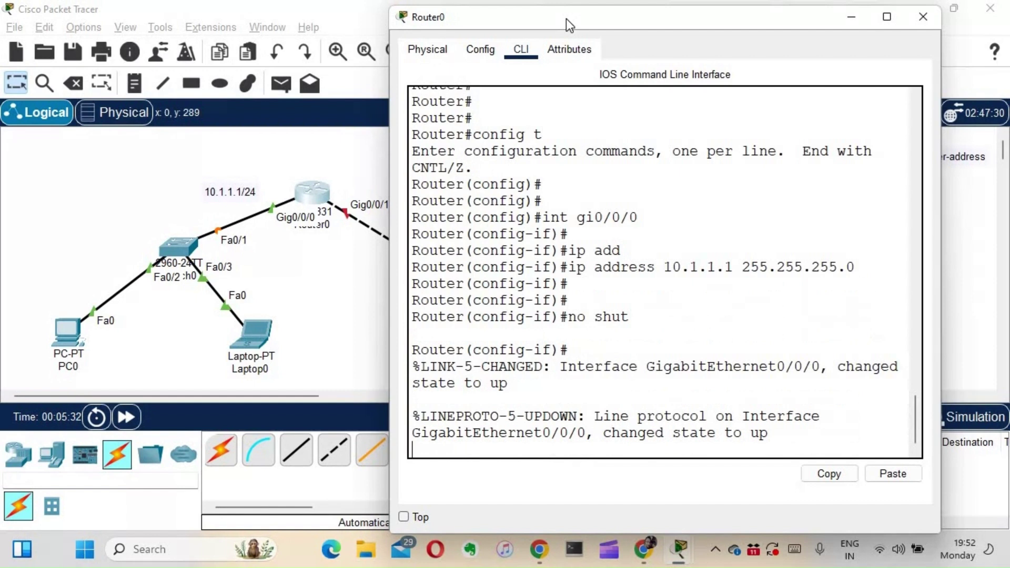
key("Return")
key("Return")
key("Return")
key("Return")
key("Return")
left_click_drag(567, 18, 651, 18)
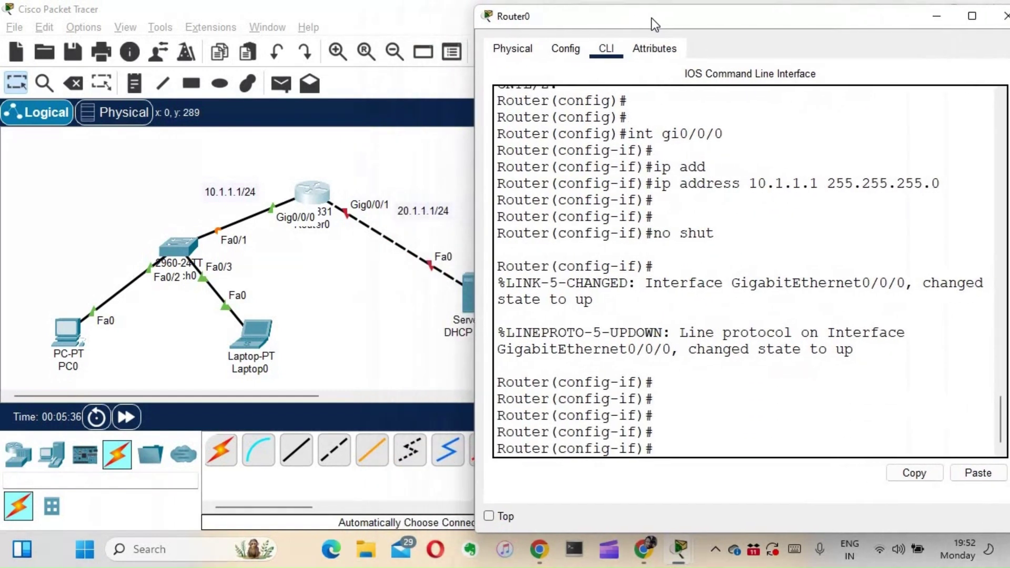
Assign Gig0/0/1 the address 20.1.1.1 255.255.255.0 and bring it up
type("int gi0/0/")
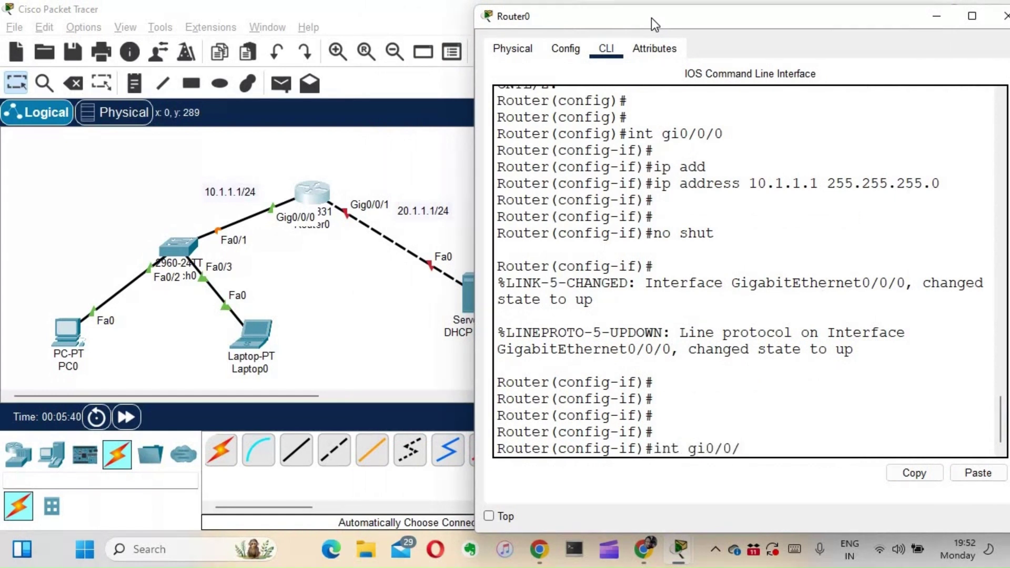
type("1")
key("Return")
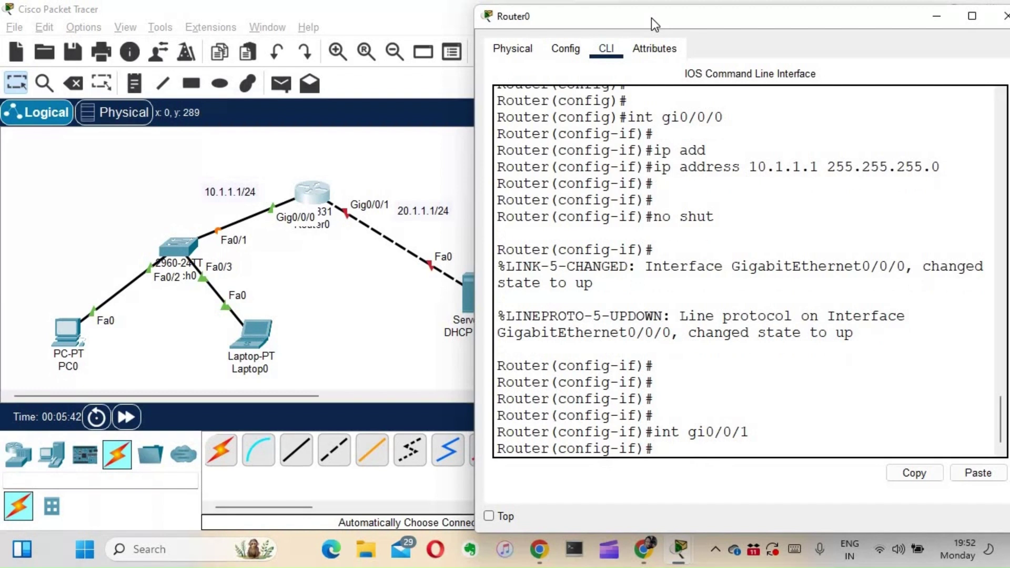
type("ip add")
key("Tab")
type("20.1")
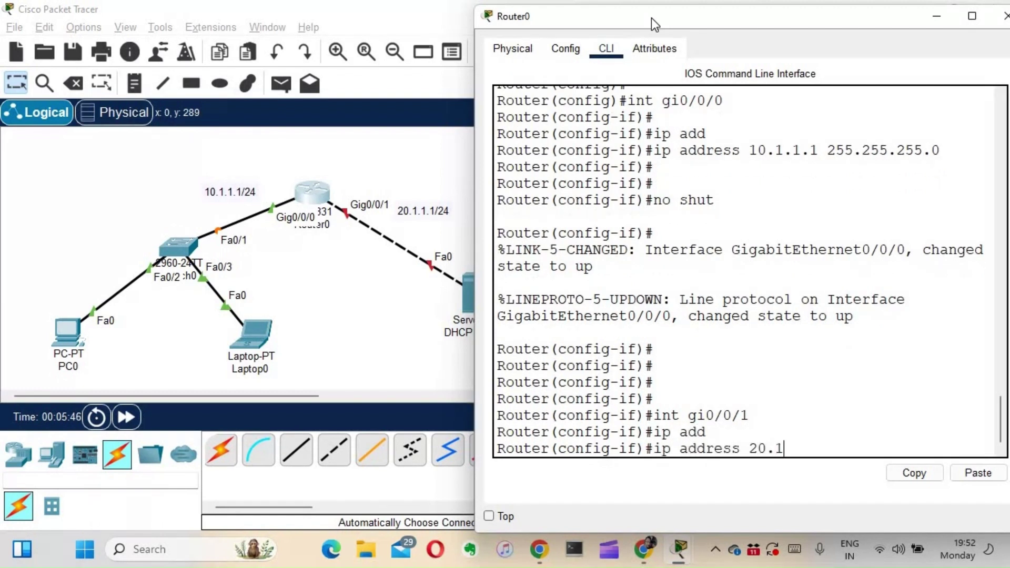
type(".1.1 255.255.255.0")
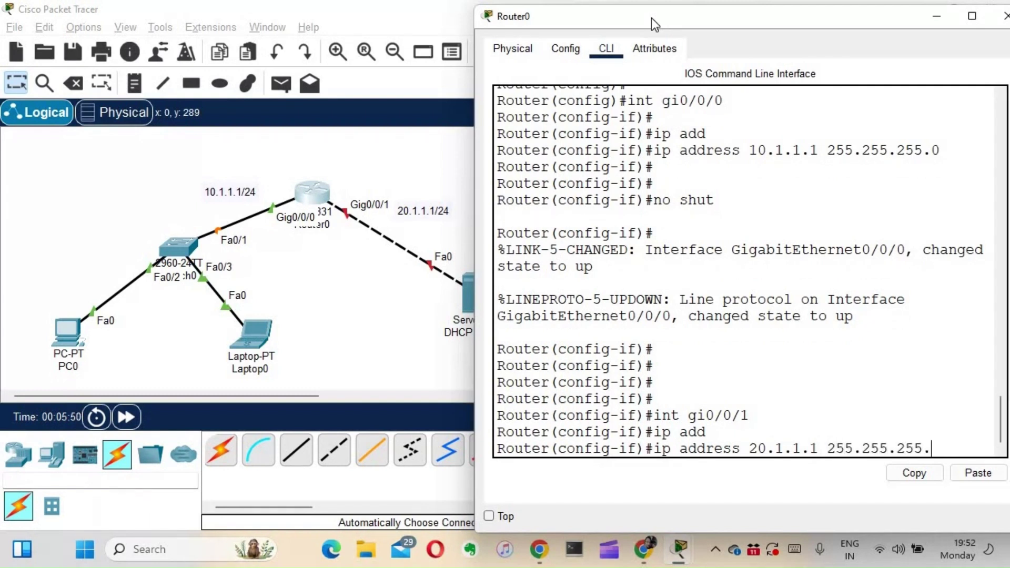
key("Return")
type("no shut")
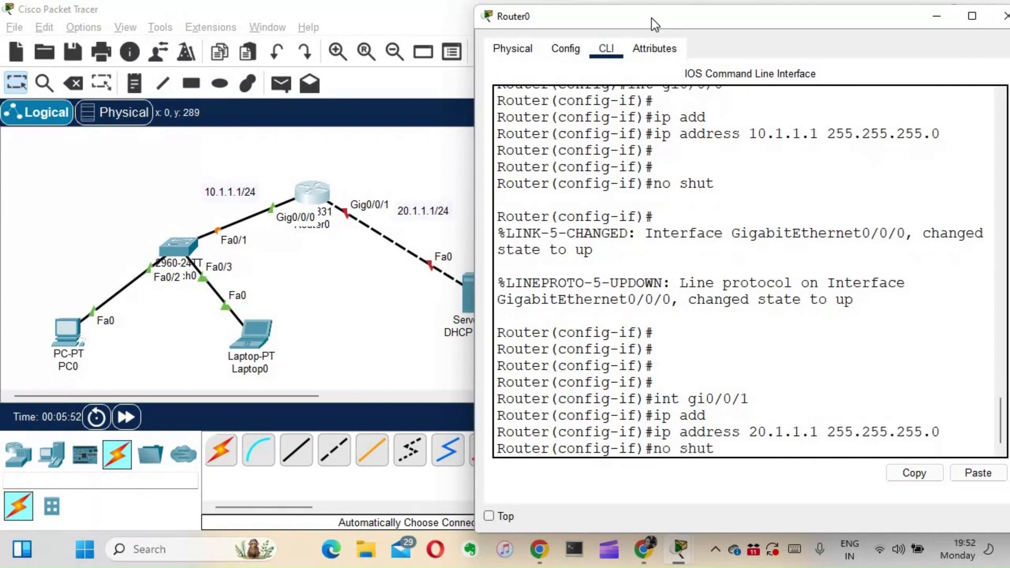
key("Return")
key("Return")
key("Return")
key("Return")
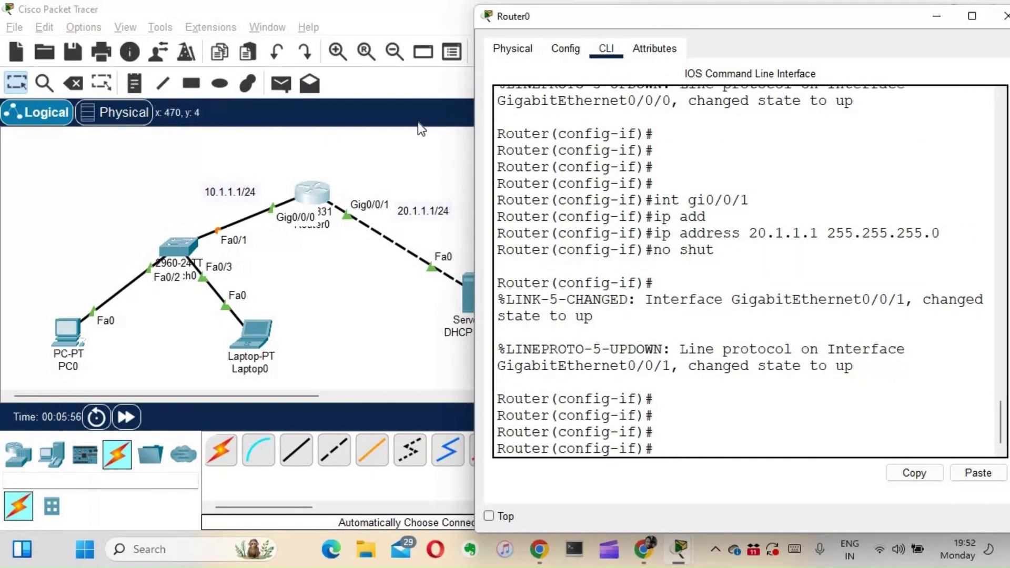
Exit configuration mode and save the router configuration with wr
key("ctrl+z")
key("Return")
key("Return")
type("wr")
key("Return")
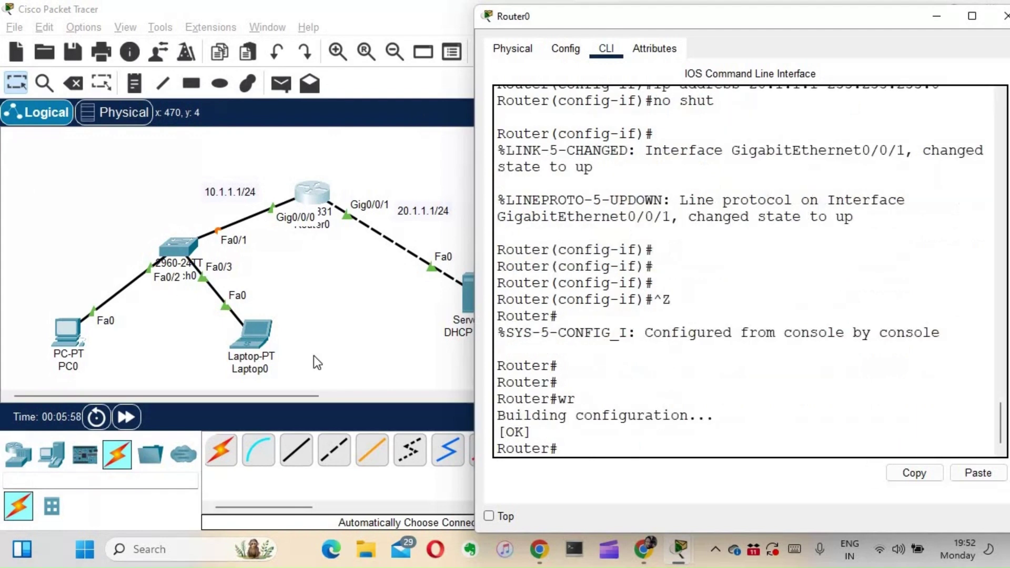
left_click(326, 332)
Run ipconfig in PC0's Command Prompt, confirming IPv4 address 0.0.0.0 and no gateway
left_click(76, 351)
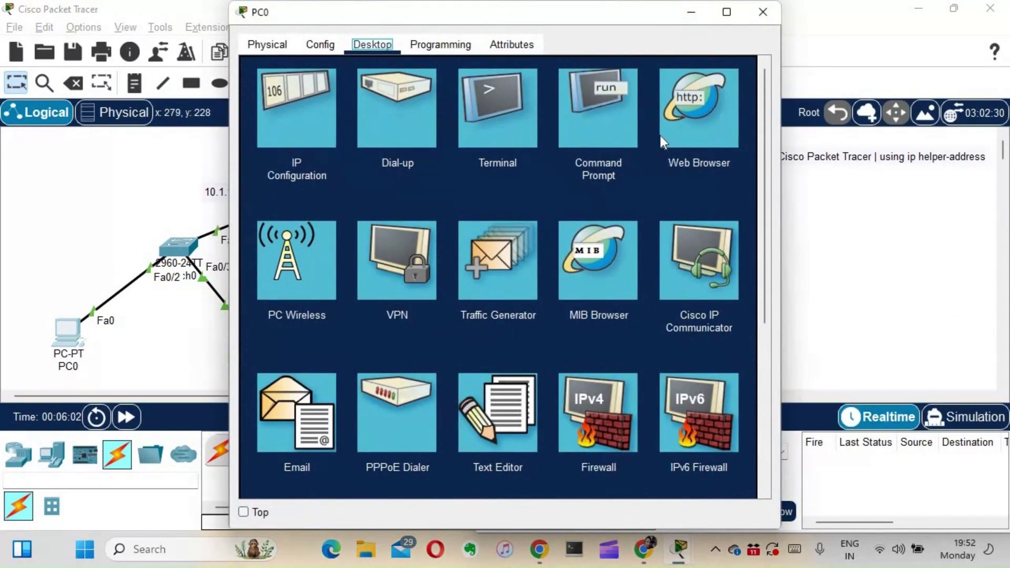
left_click(592, 136)
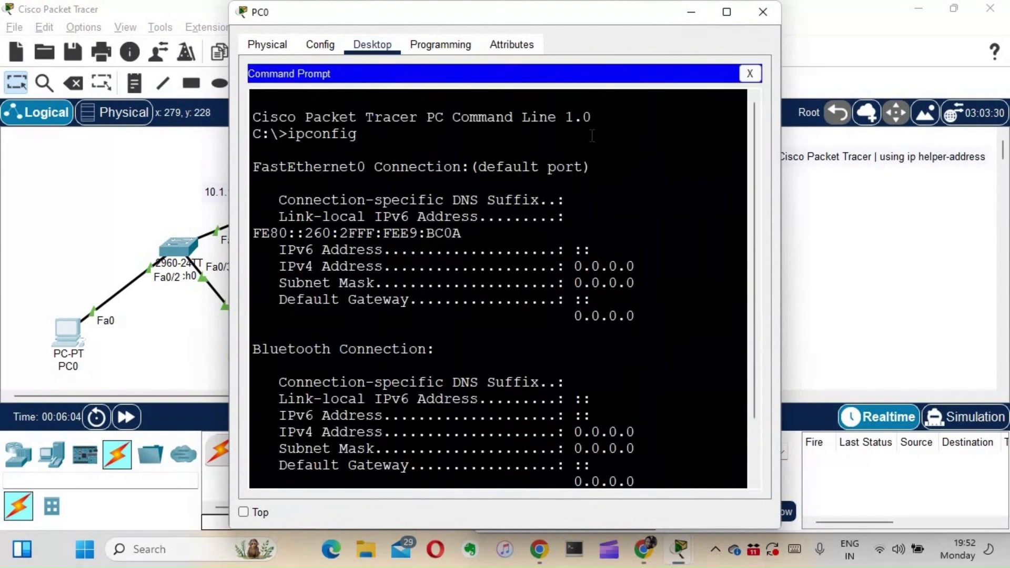
key("Return")
key("Return")
key("Return")
key("Return")
key("Return")
key("Return")
key("Return")
type("ipconfig")
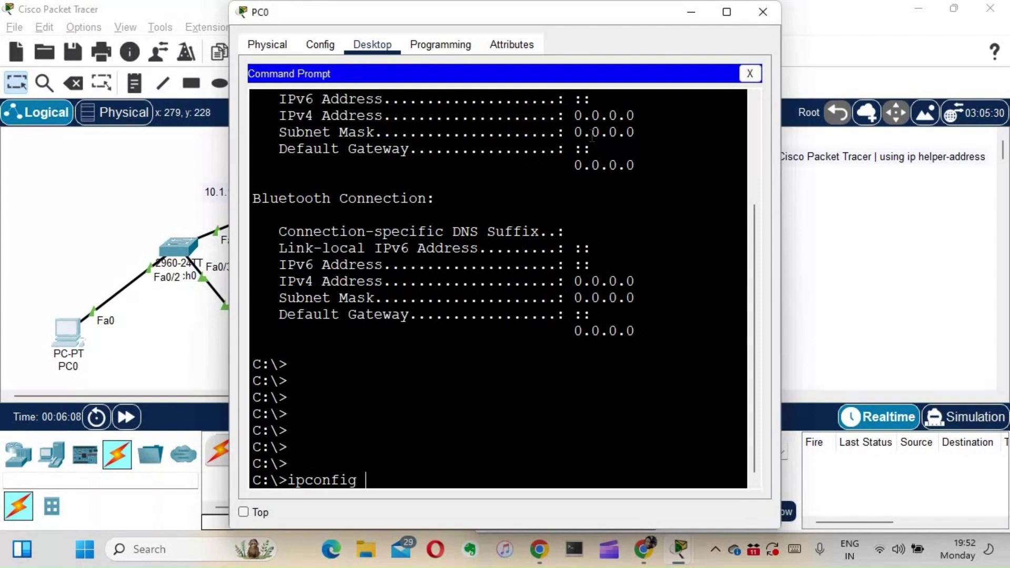
key("Return")
left_click_drag(650, 303, 289, 198)
left_click_drag(657, 266, 556, 248)
left_click_drag(656, 306, 656, 305)
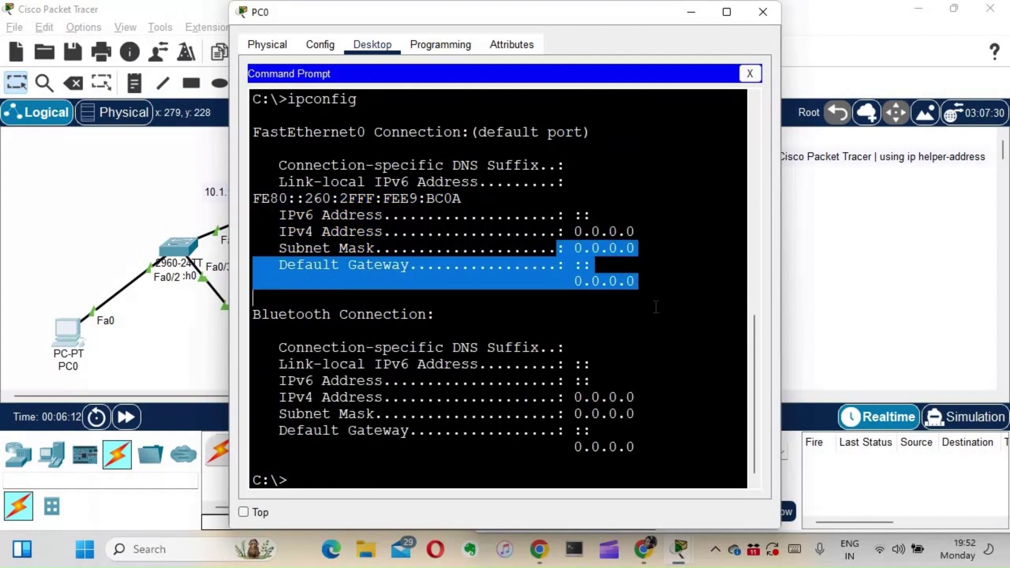
left_click(750, 74)
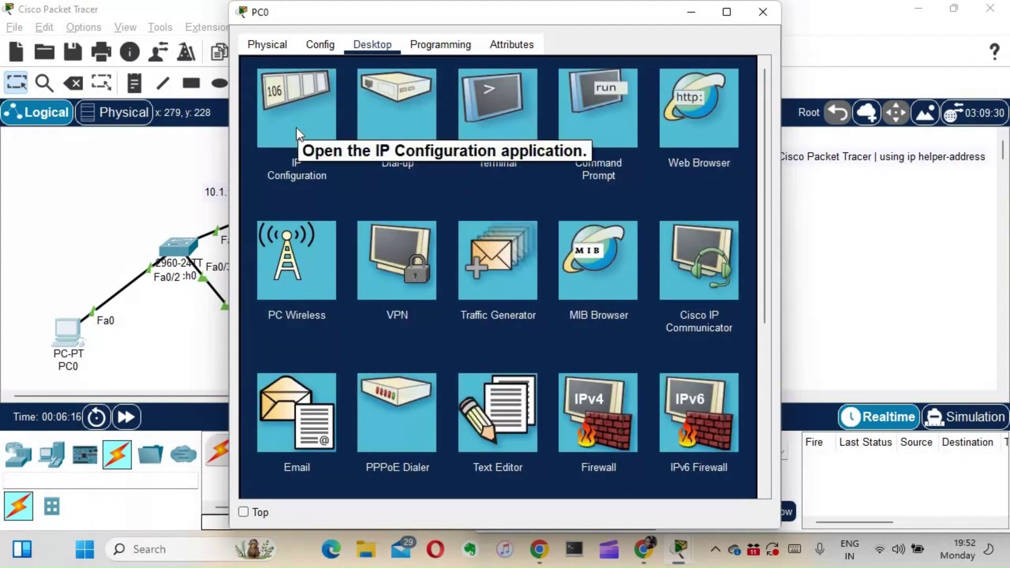
Select DHCP in PC0's IP Configuration, then go back to the topology
left_click(296, 129)
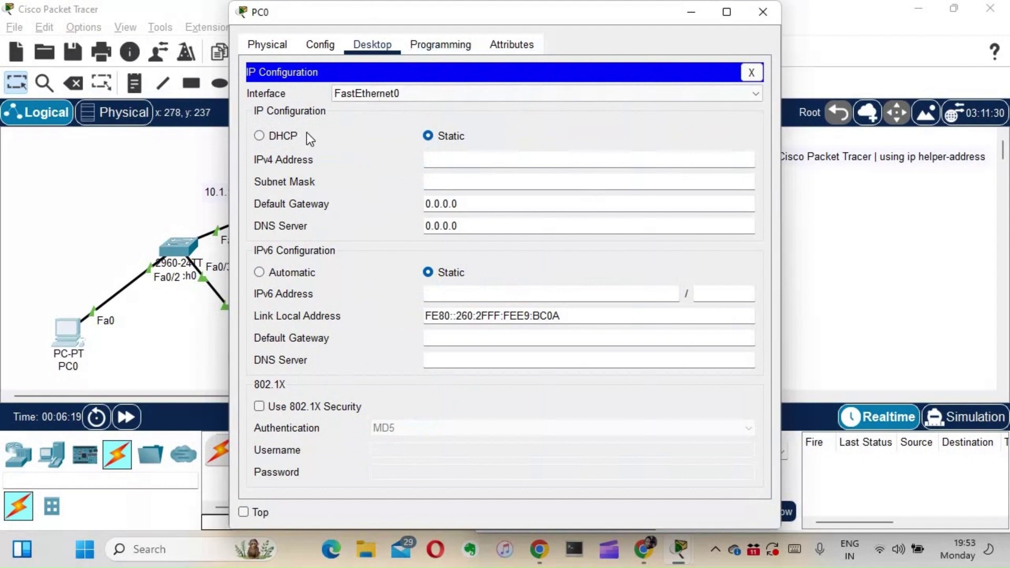
left_click(260, 137)
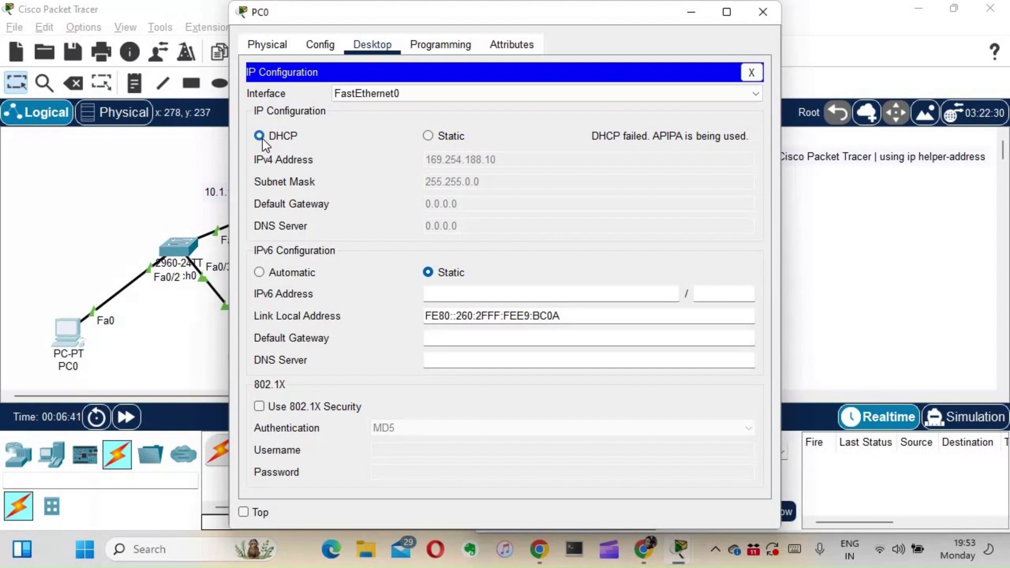
left_click(105, 219)
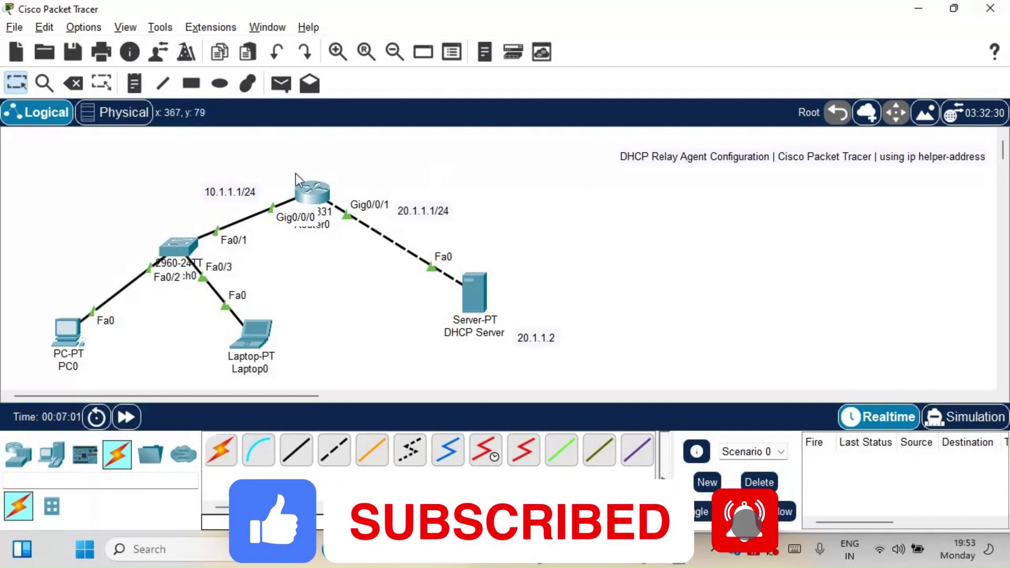
left_click(134, 83)
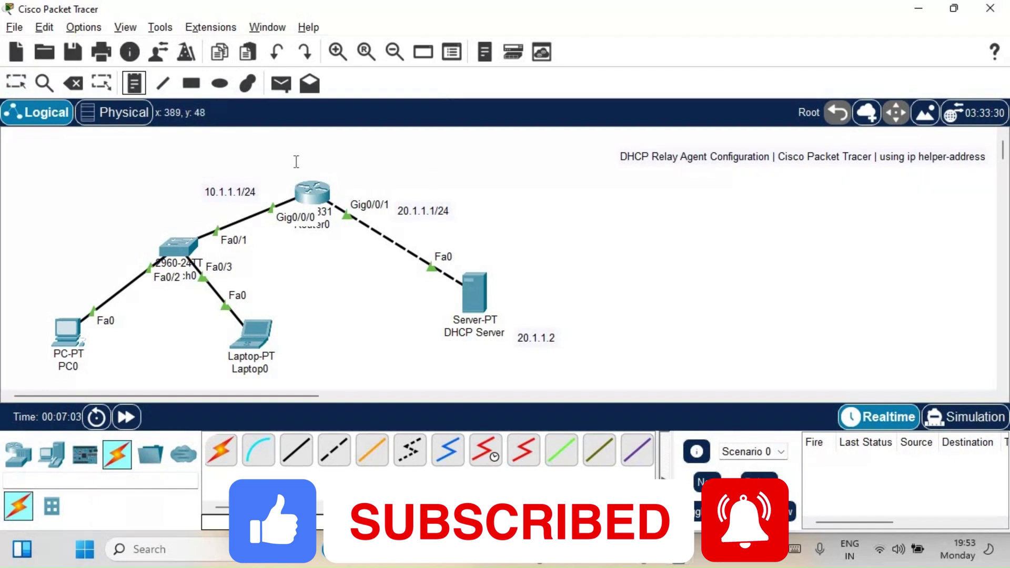
left_click(297, 161)
key("Caps_Lock")
type("R")
key("Caps_Lock")
type("elay")
key("Caps_Lock")
type("A")
key("Caps_Lock")
type("gent")
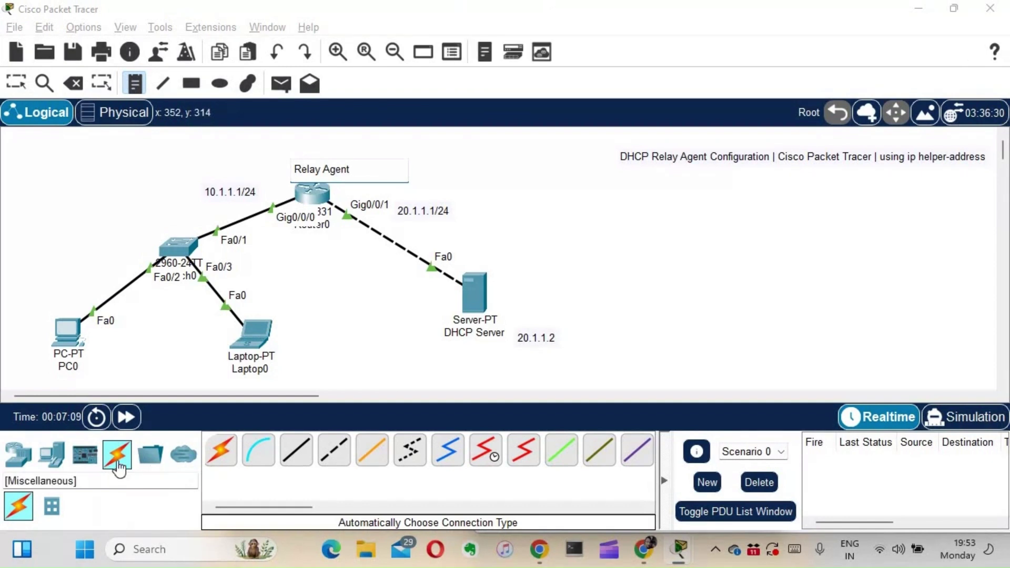
left_click(221, 451)
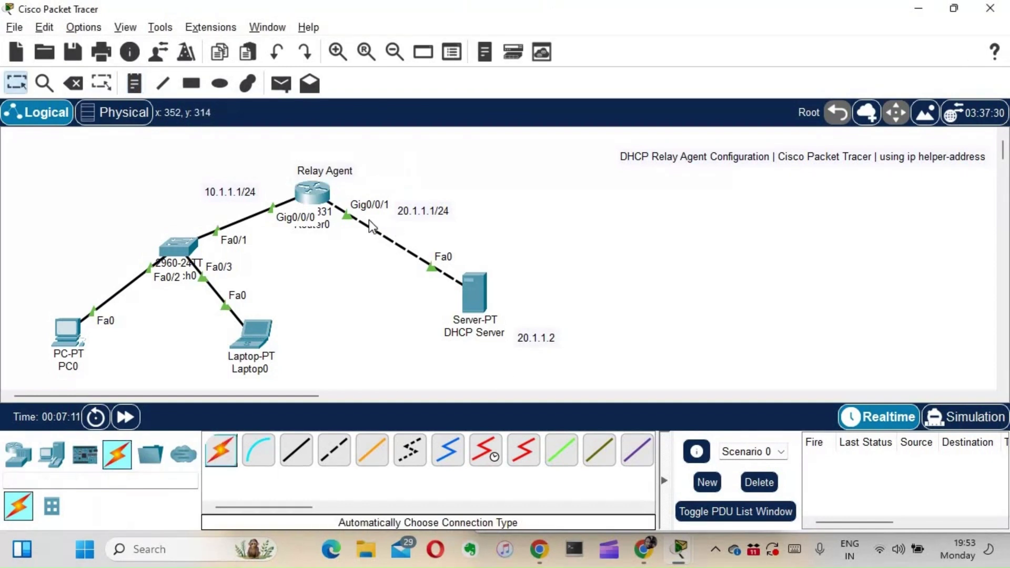
left_click(313, 194)
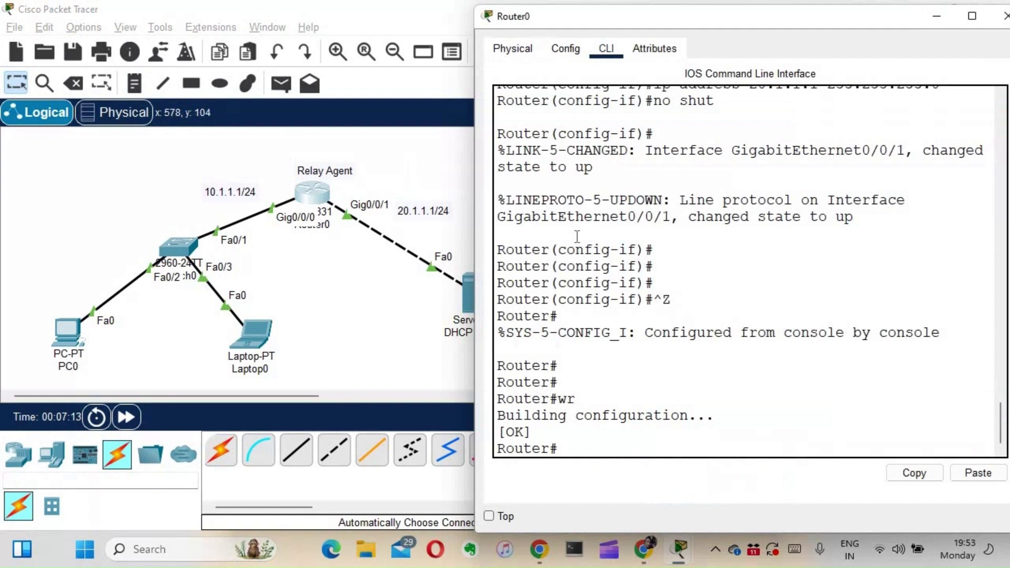
key("Return")
key("Return")
key("Return")
key("Return")
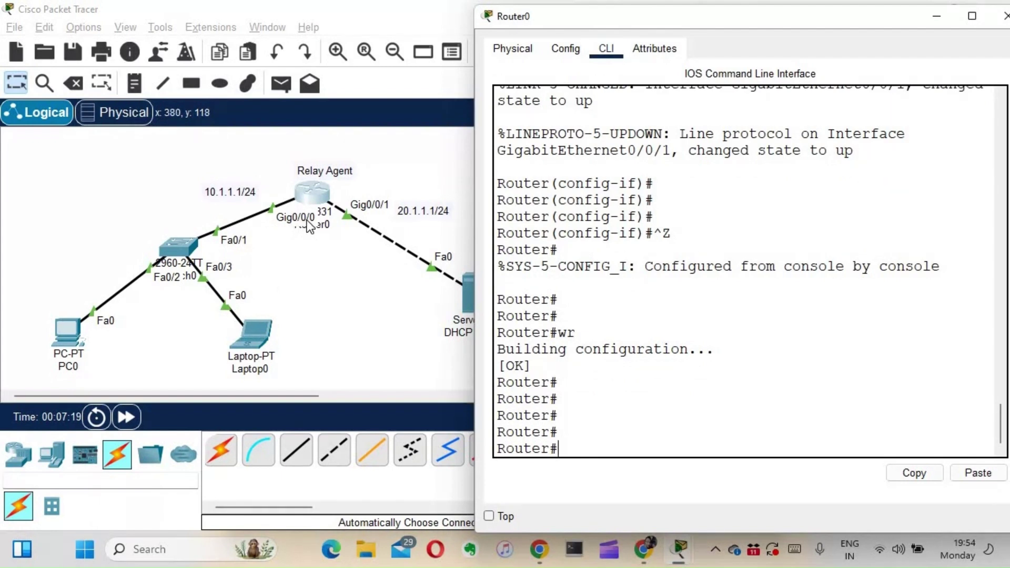
left_click(232, 207)
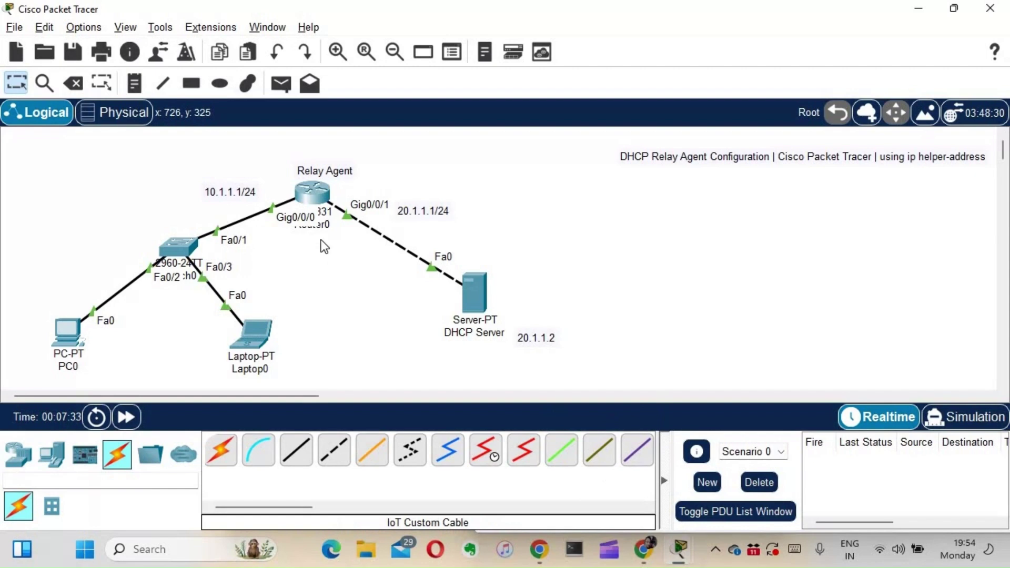
On the Relay Agent router, enter global configuration and select interface Gig0/0/0
left_click(307, 191)
type("co")
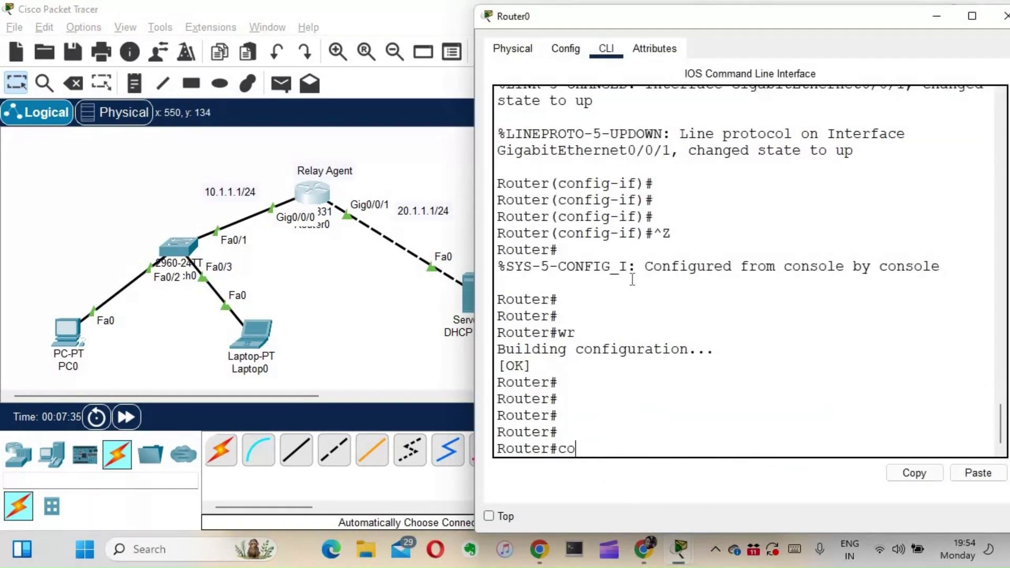
type("nfig t")
key("Return")
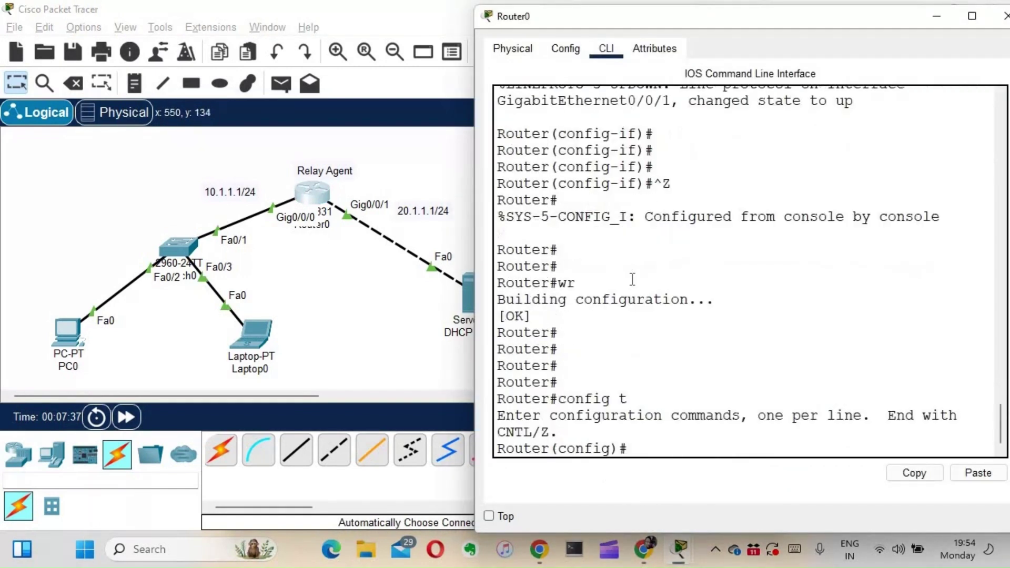
type("int gi0/0/")
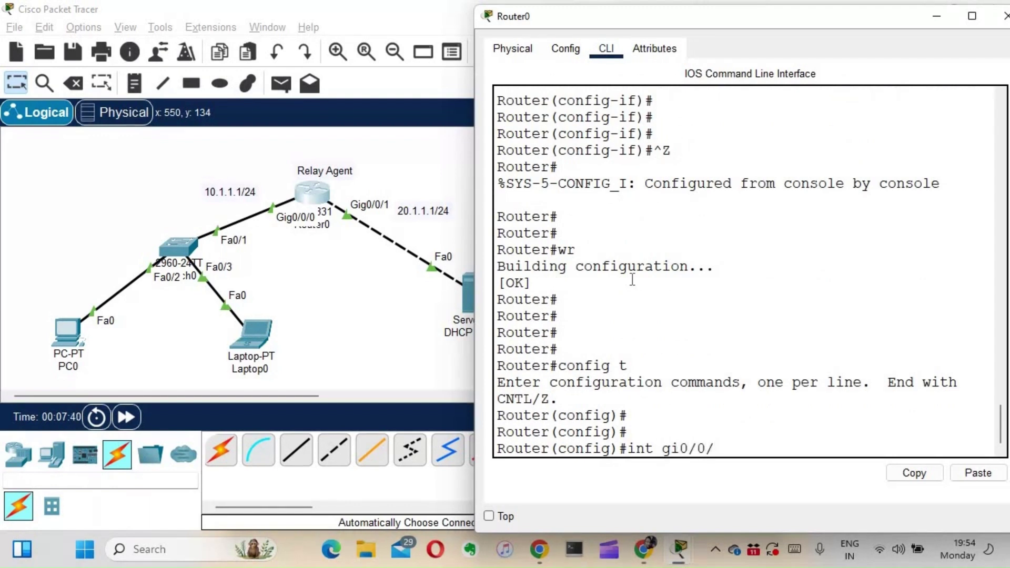
type("0")
key("Return")
key("Return")
key("Return")
key("Return")
key("Return")
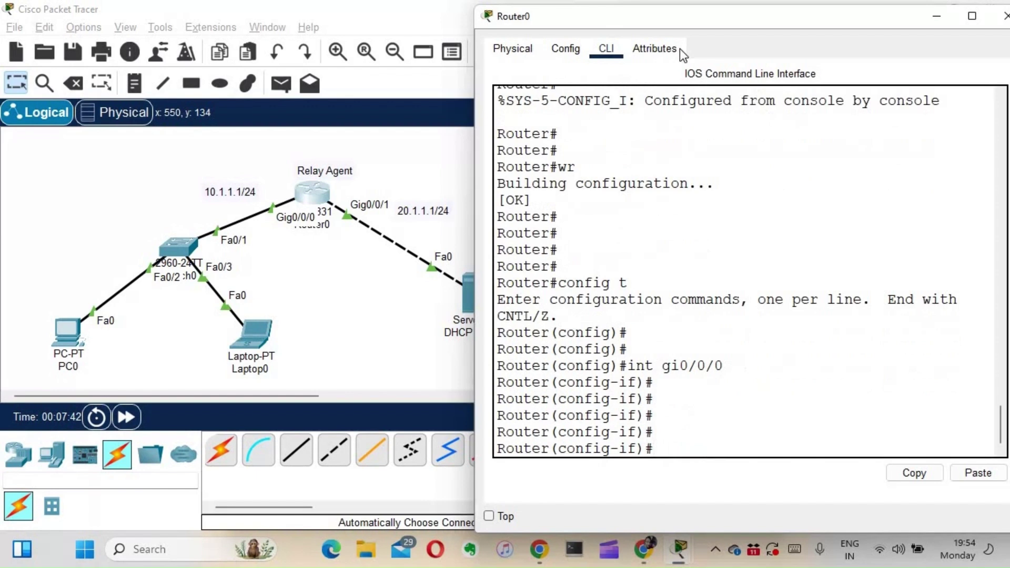
Set ip helper-address 20.1.1.2 on Gig0/0/0, checking the command's help text first
left_click_drag(671, 20, 554, 33)
type("ip hel")
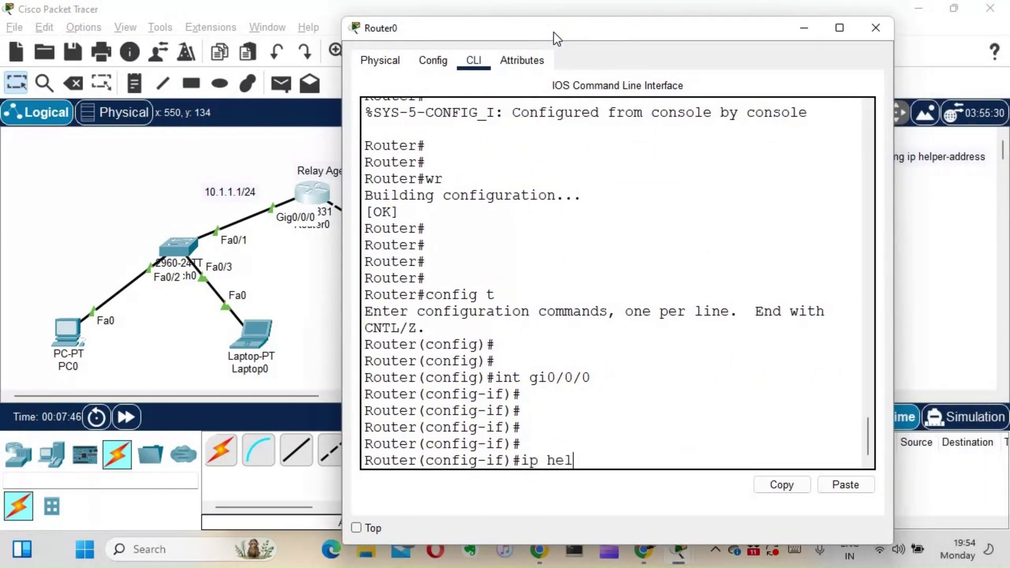
key("Tab")
type("pe")
key("Tab")
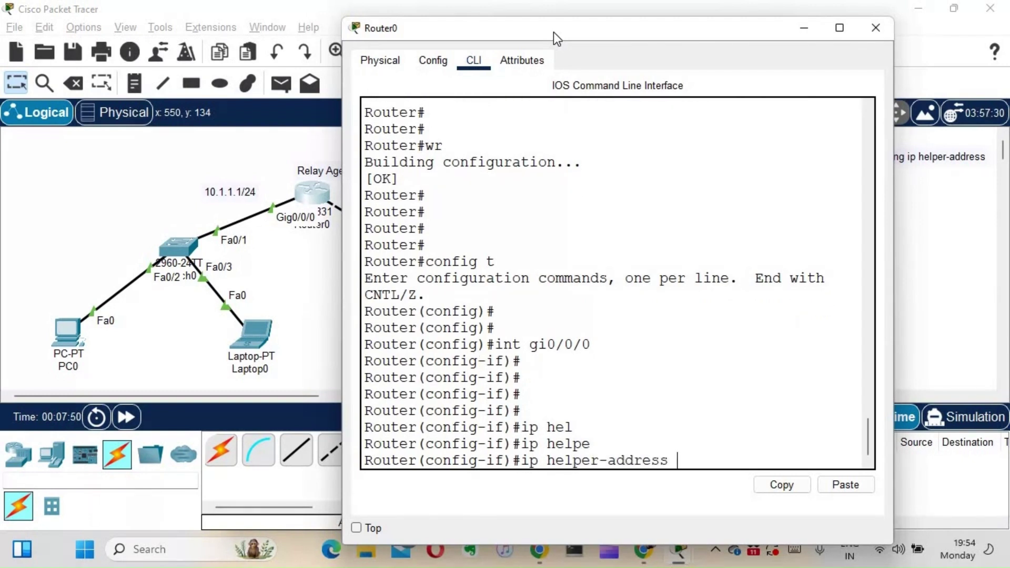
type("?")
left_click_drag(461, 447, 652, 447)
left_click_drag(560, 32, 772, 45)
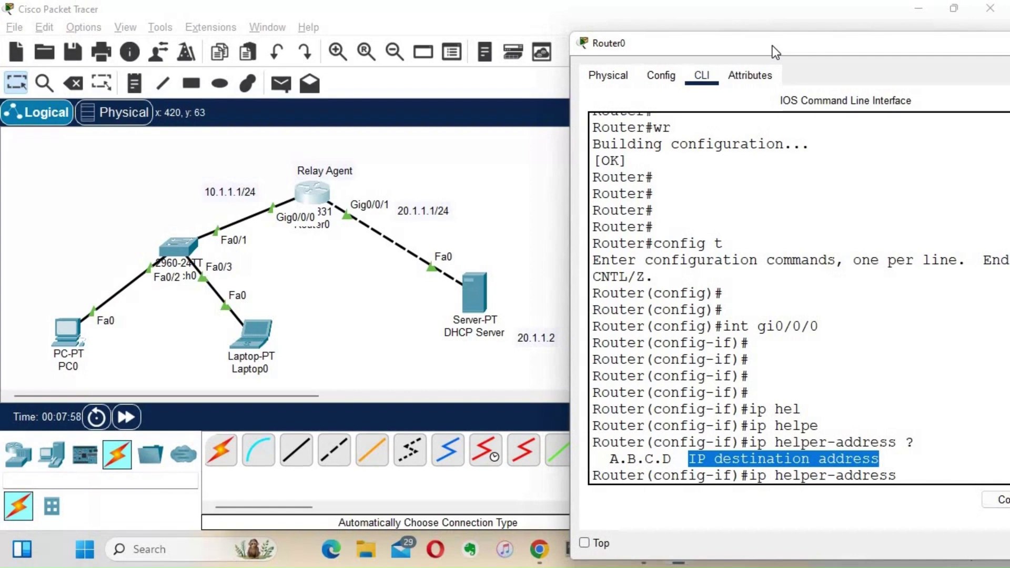
left_click_drag(656, 36, 588, 33)
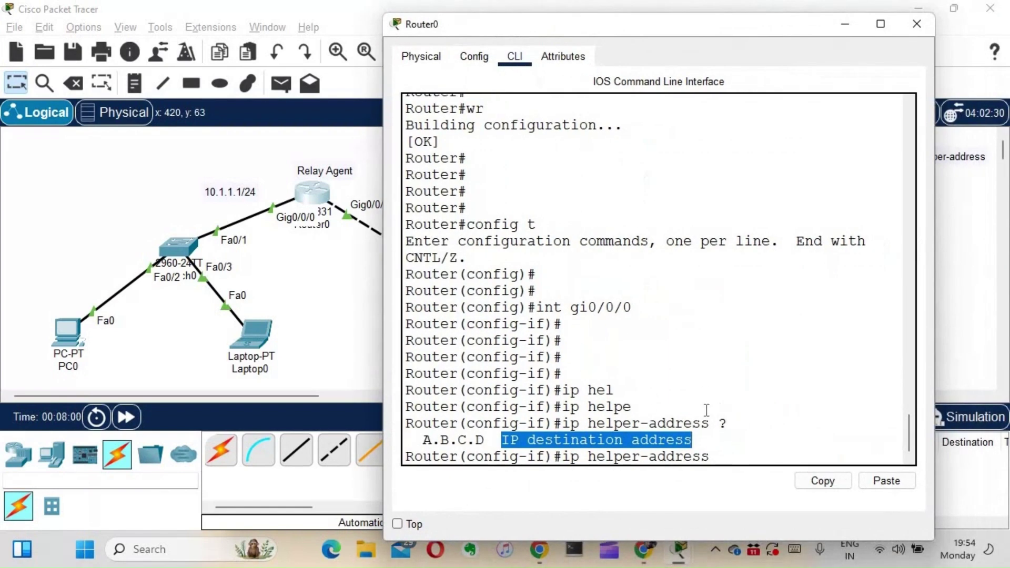
left_click(724, 448)
type("20.1.1.2")
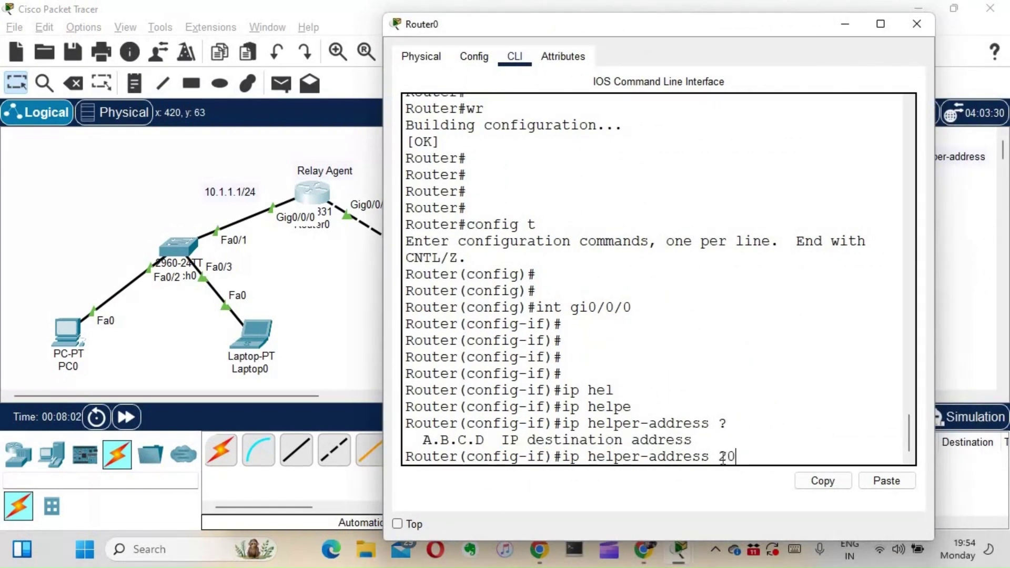
key("Return")
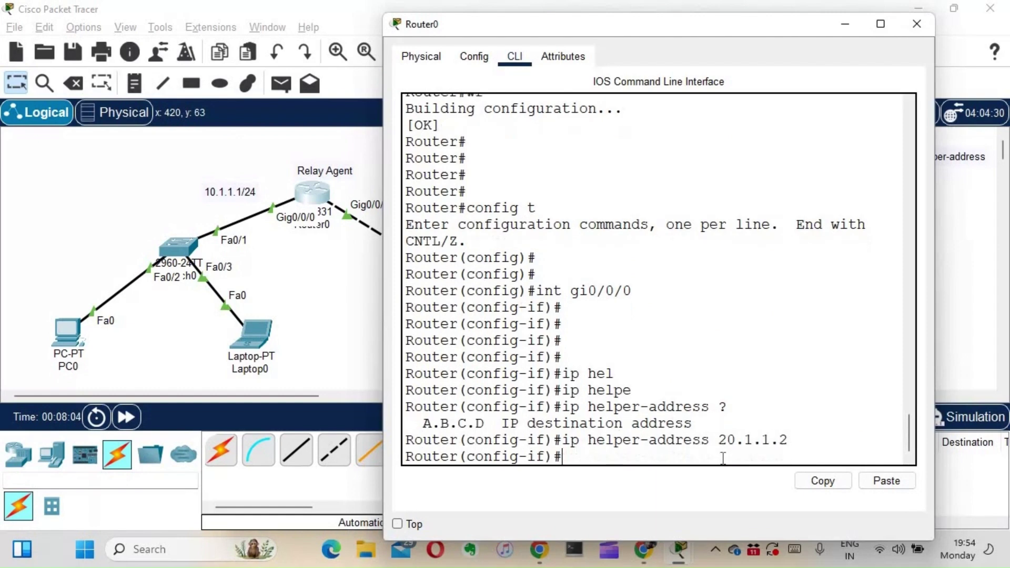
Leave configuration mode and enter wr to save the configuration
key("ctrl+z")
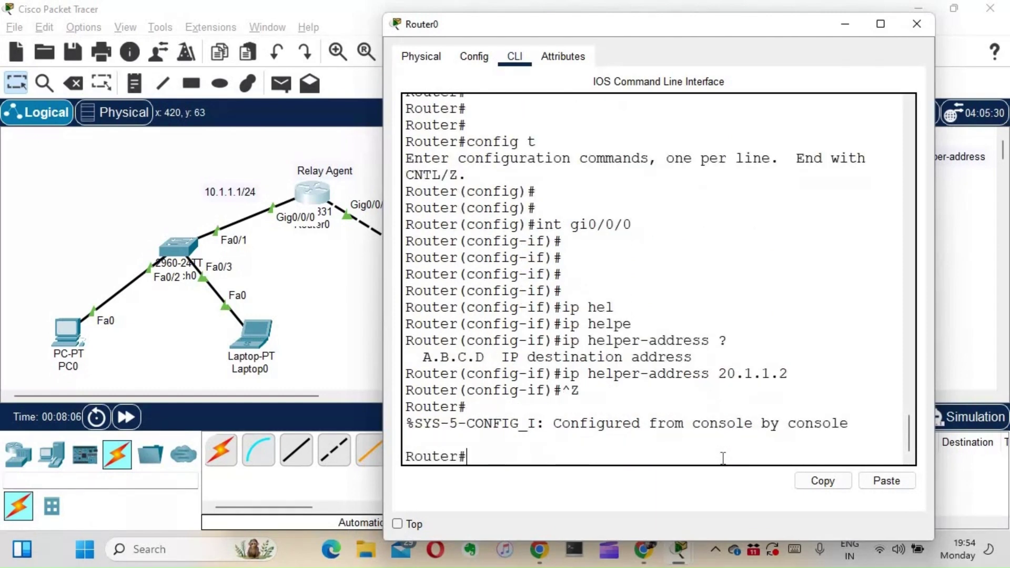
key("Return")
key("Return")
type("wr")
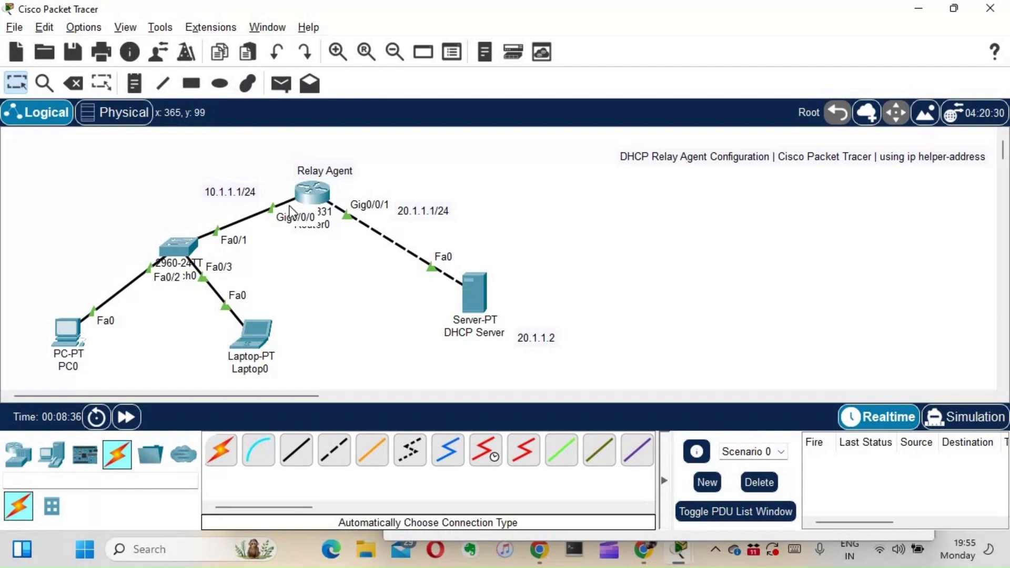
Switch PC0 from static back to DHCP so it obtains 10.1.1.2 with gateway 10.1.1.1
left_click(64, 336)
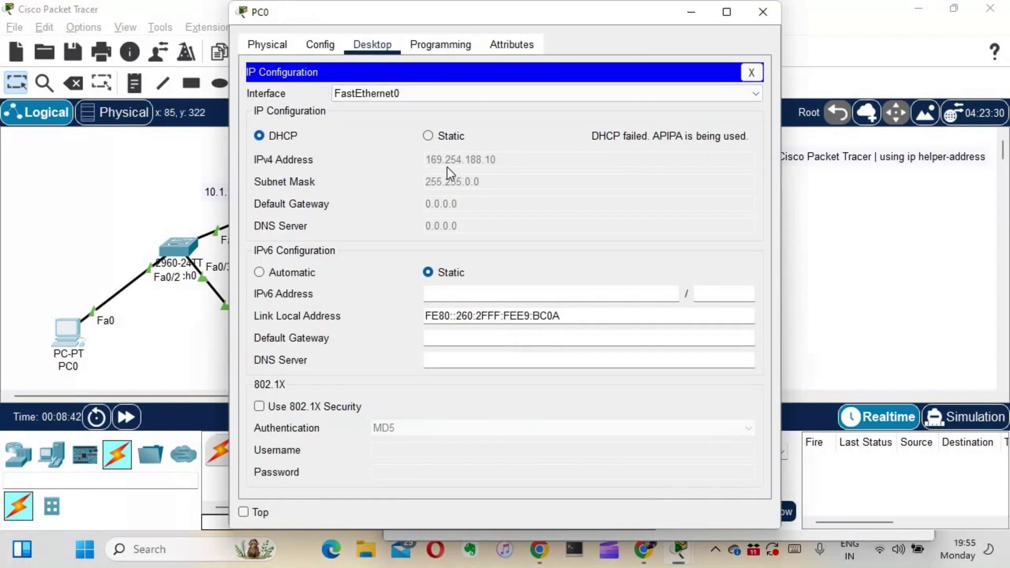
left_click(428, 136)
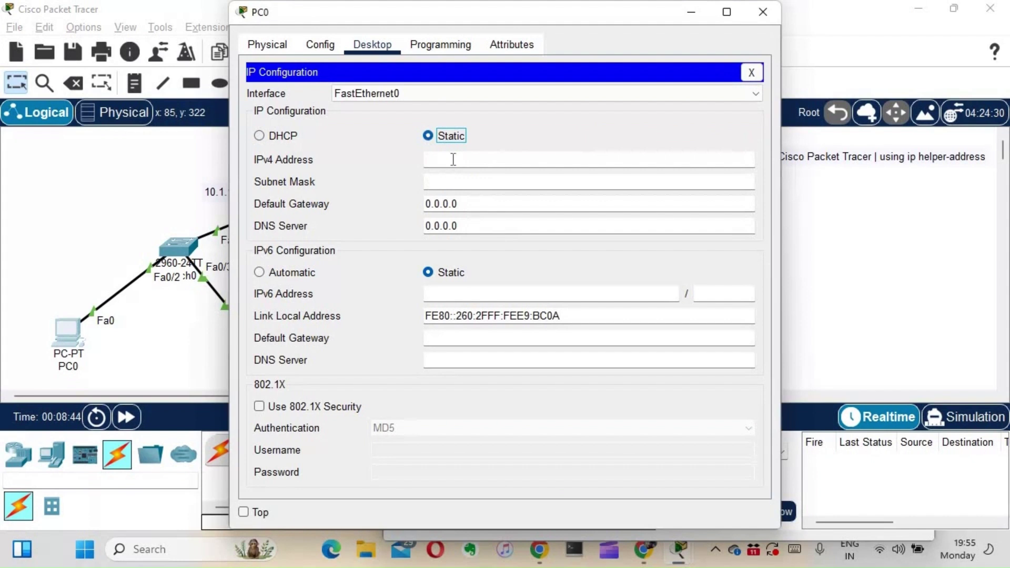
left_click(259, 135)
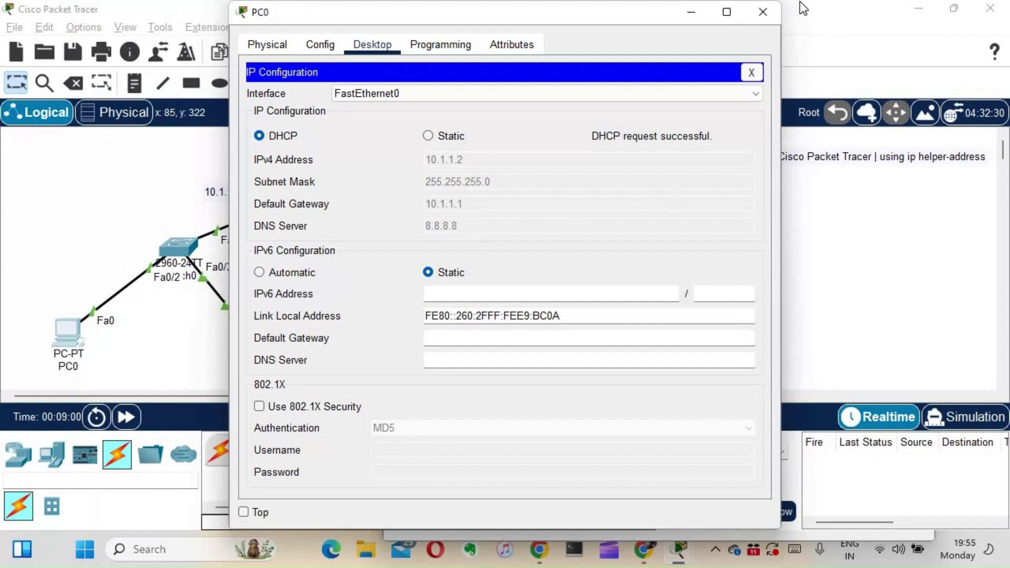
Run ipconfig in PC0's command prompt to confirm address 10.1.1.2, mask 255.255.255.0, gateway 10.1.1.1
left_click(317, 46)
left_click(752, 75)
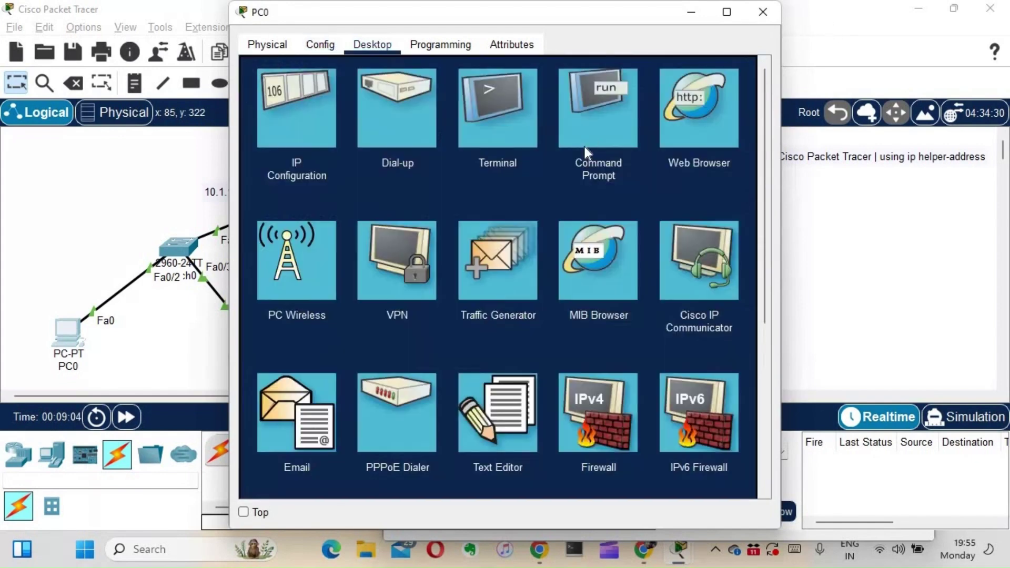
left_click(607, 119)
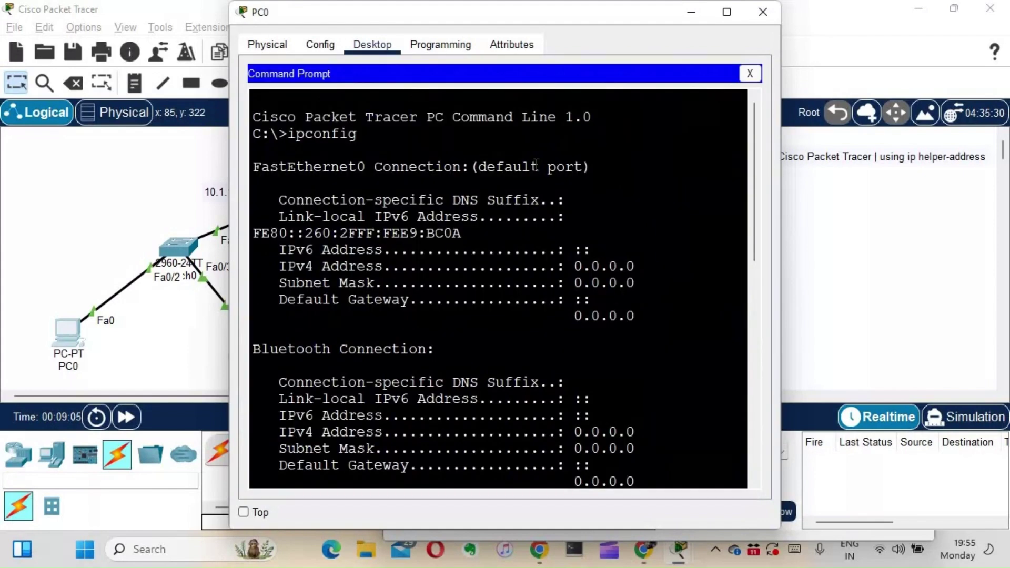
key("Return")
key("Return")
type("ipconfig")
key("Return")
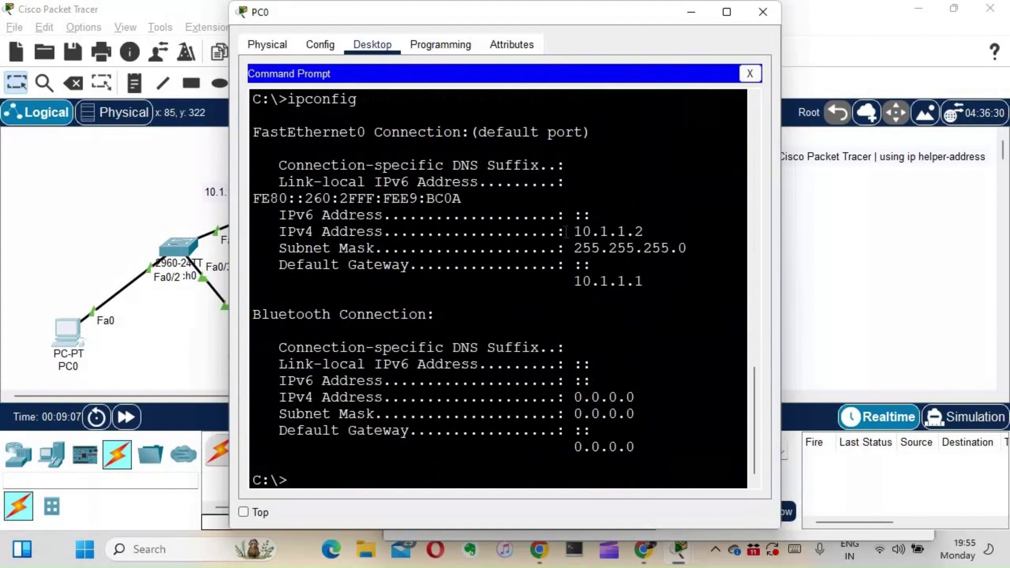
left_click_drag(566, 231, 831, 295)
key("alt+Tab")
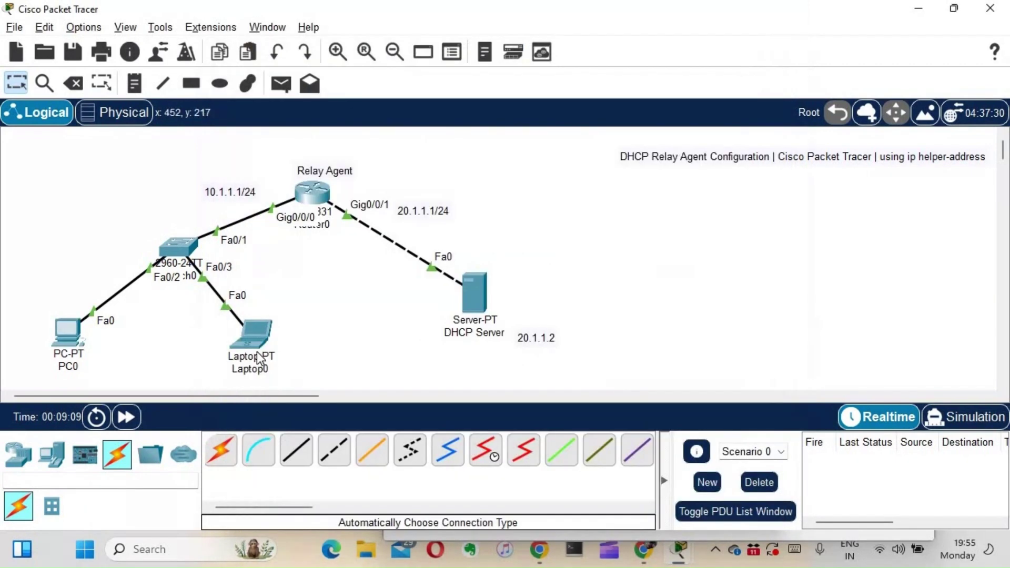
Set Laptop0's IP configuration to DHCP so it receives 10.1.1.3
left_click(261, 357)
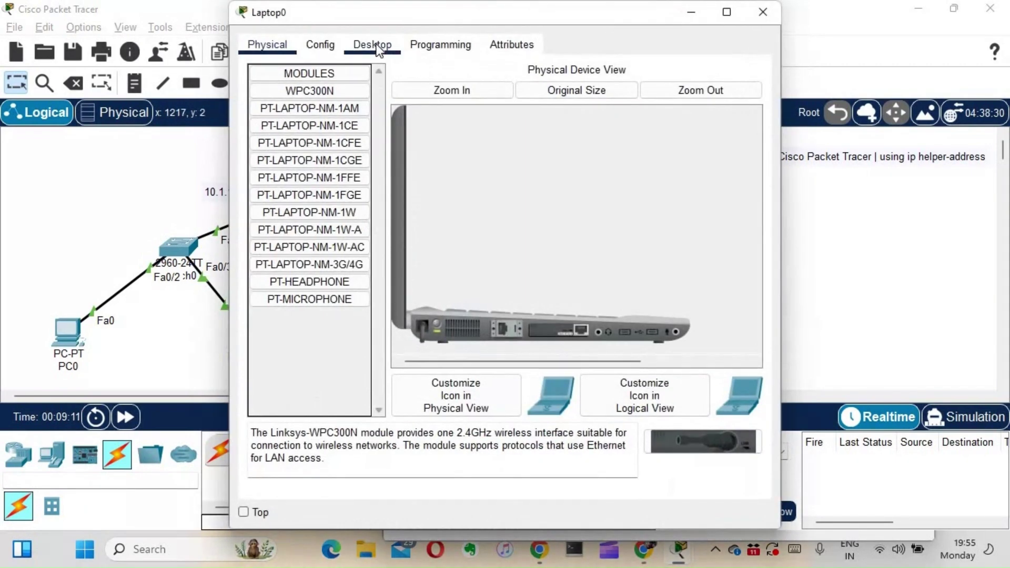
left_click(377, 46)
left_click(311, 118)
left_click(276, 137)
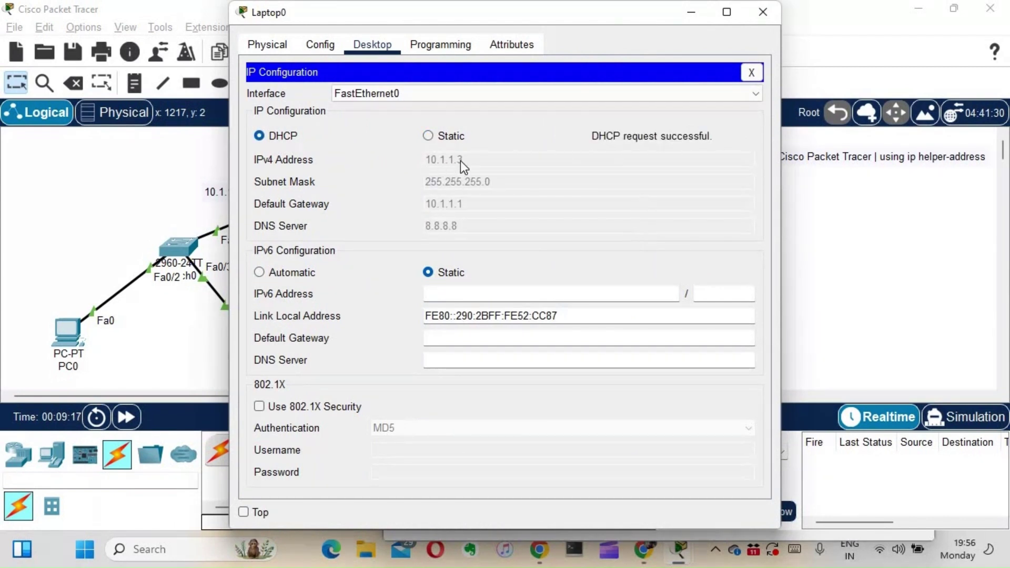
Ping PC0 at 10.1.1.2 from Laptop0's command prompt, getting 0% loss
left_click(754, 74)
left_click(596, 134)
key("Return")
key("Return")
key("Return")
key("Return")
type("ping 10.1.1.")
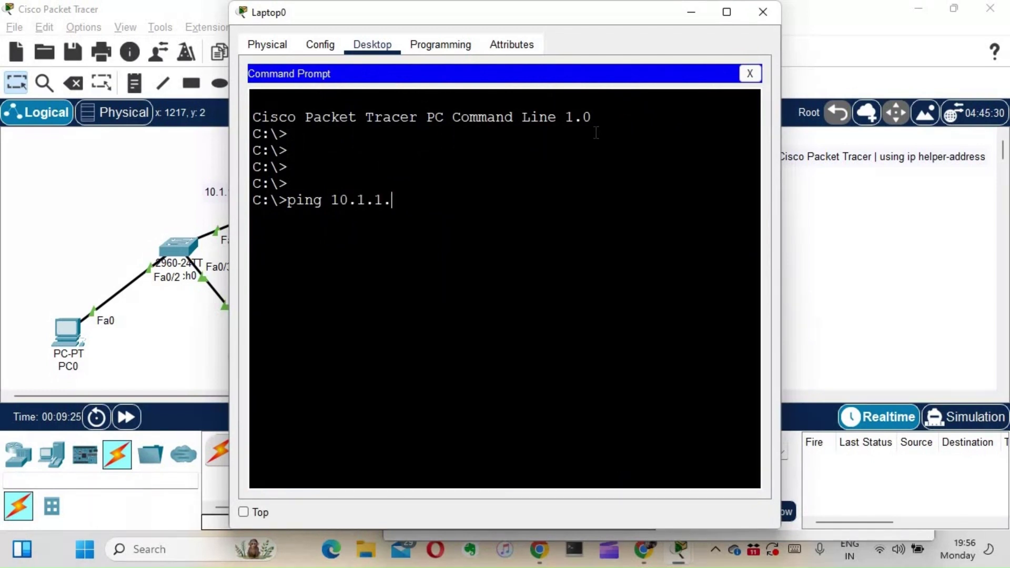
type("2")
key("Return")
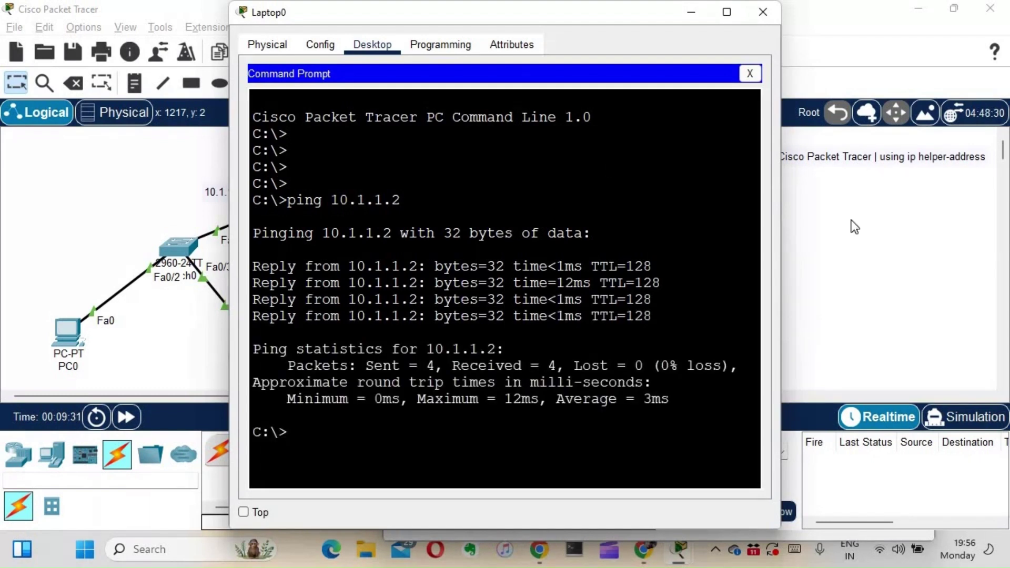
key("alt+F4")
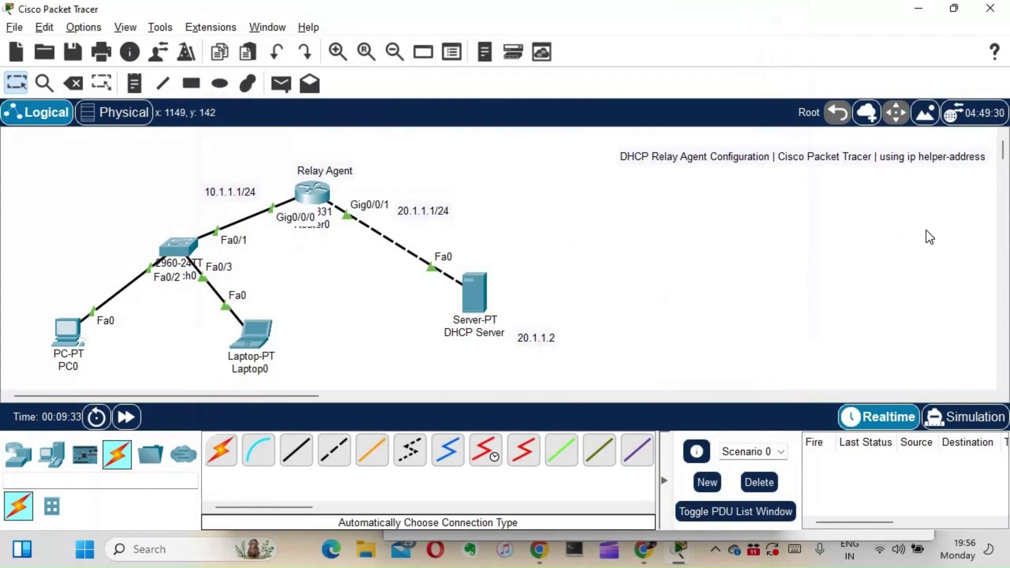